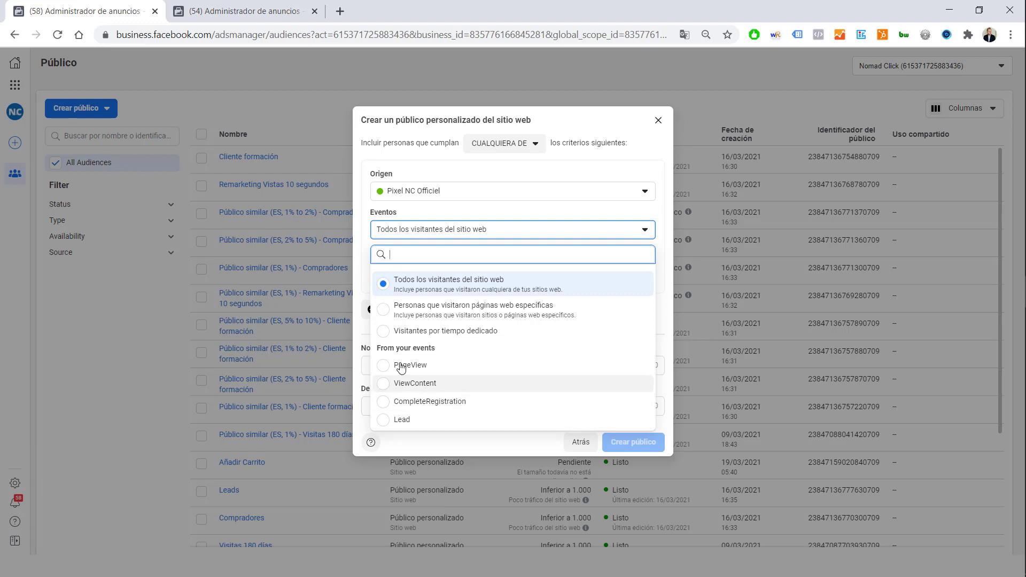
# Step: Target people who visited specific web pages (Personas que visitaron páginas web específicas) and set the retention to 180 days
pyautogui.click(386, 314)
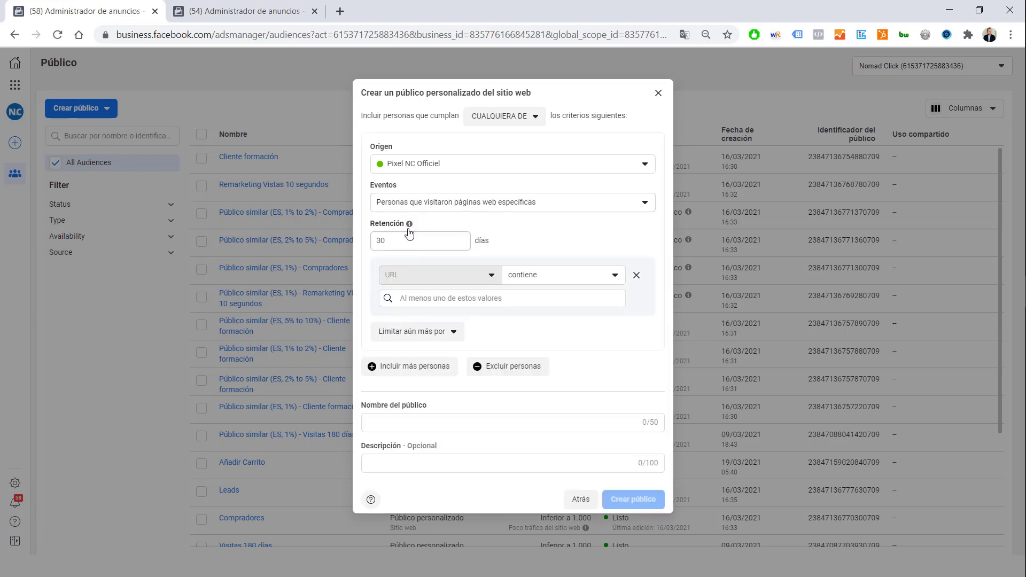
pyautogui.moveTo(410, 229)
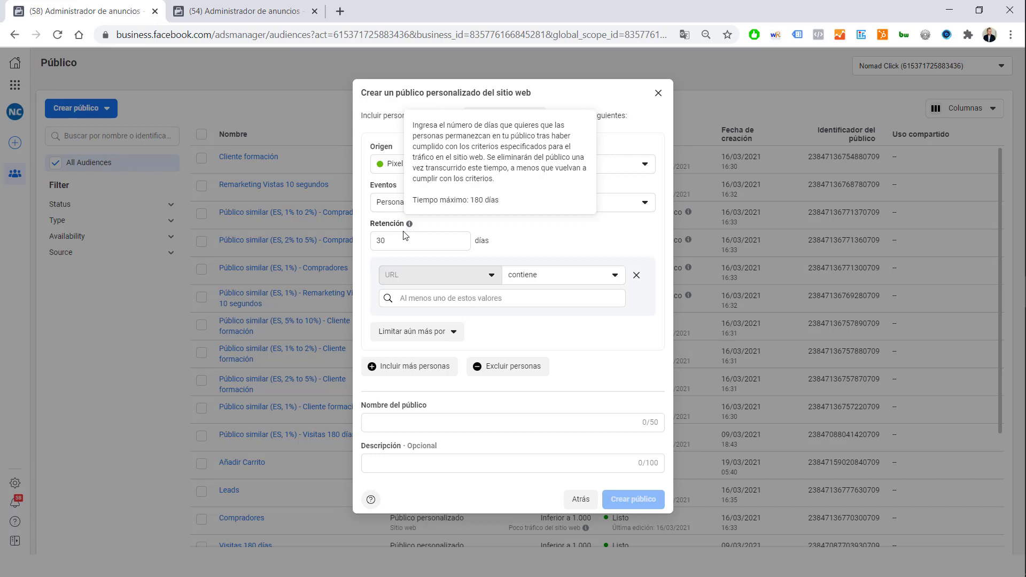
pyautogui.doubleClick(422, 242)
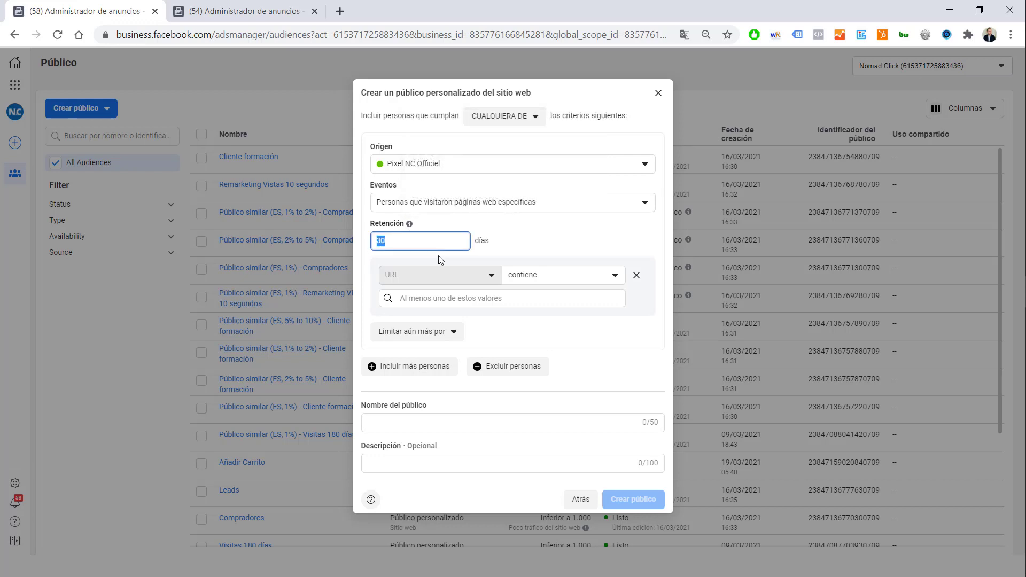
pyautogui.write('180')
pyautogui.click(548, 241)
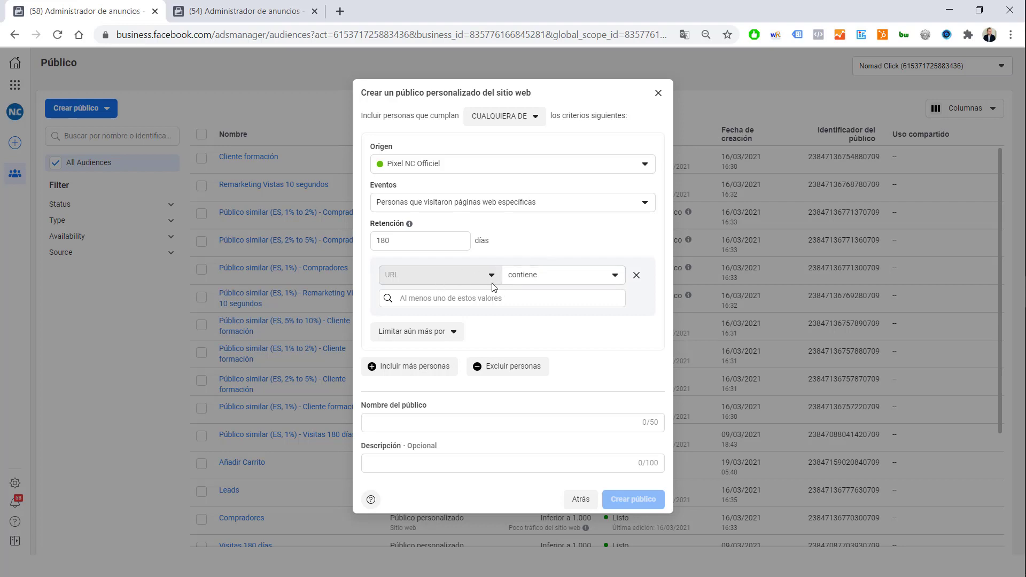
# Step: Add "landingpage" as the value that the visited URL must contain
pyautogui.click(505, 298)
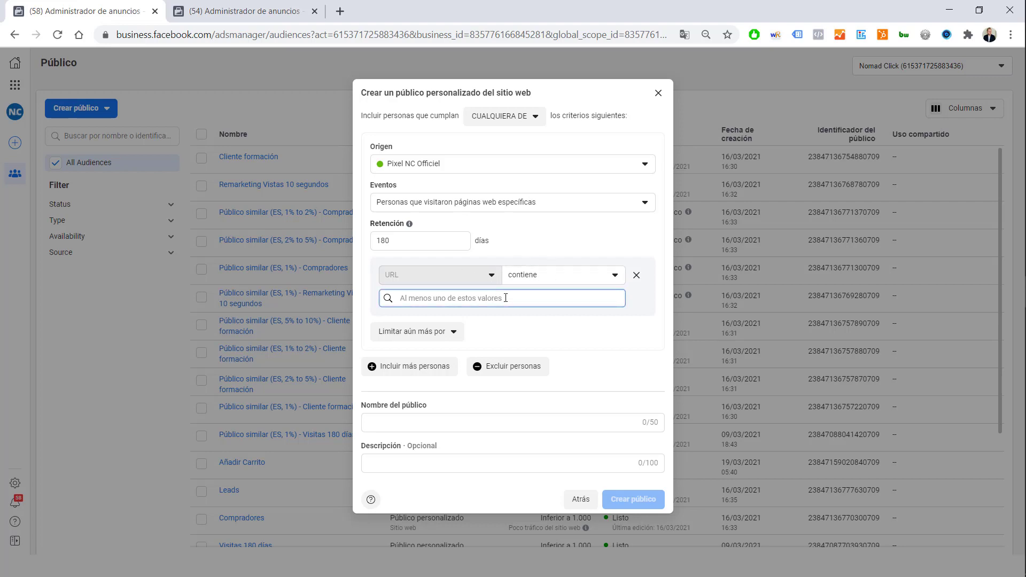
pyautogui.write('landingpage')
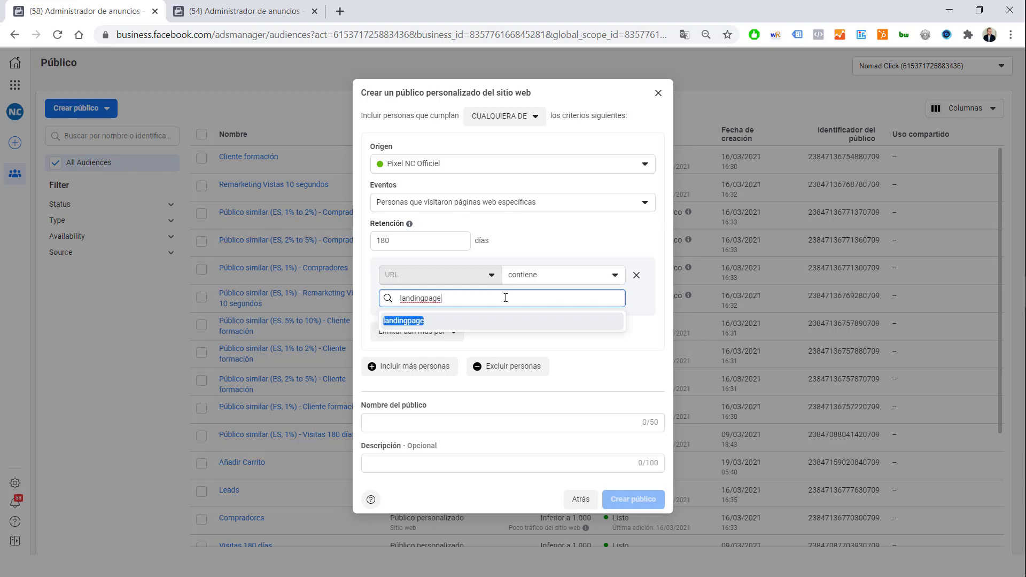
pyautogui.press('Return')
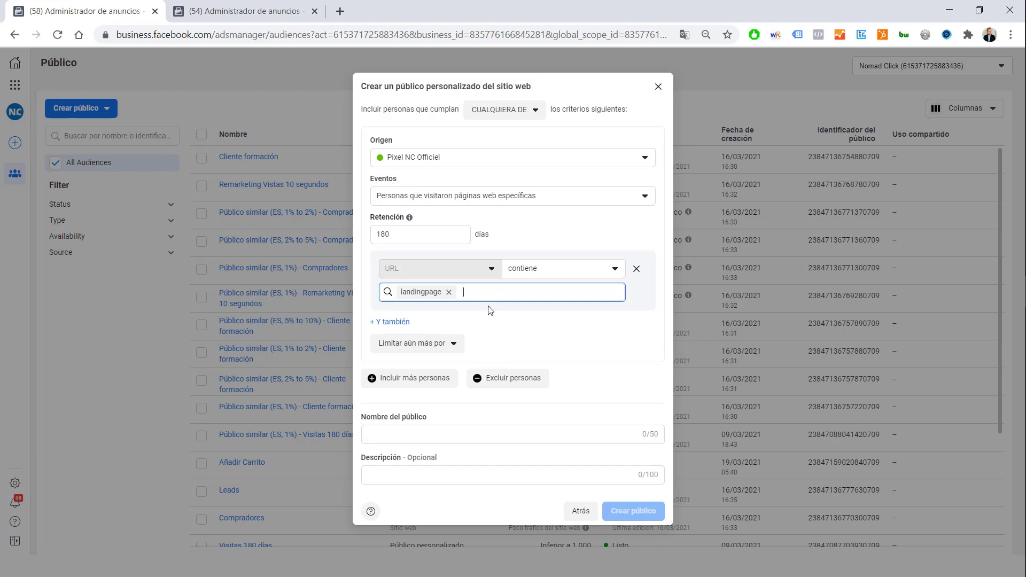
# Step: Add a second condition on the same URL, set to "no contiene" with the value "confirmacion-formulario"
pyautogui.click(403, 324)
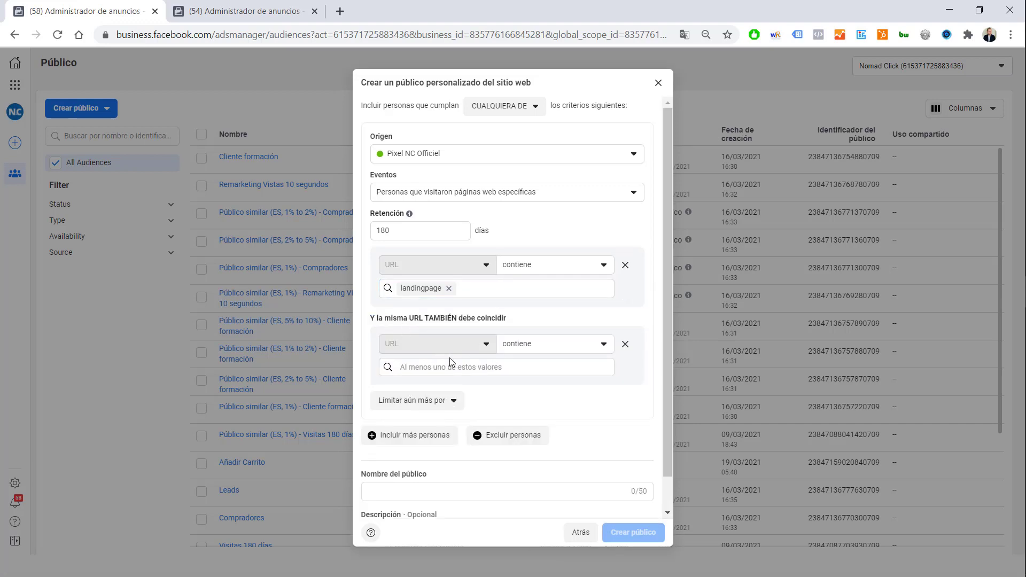
pyautogui.click(539, 350)
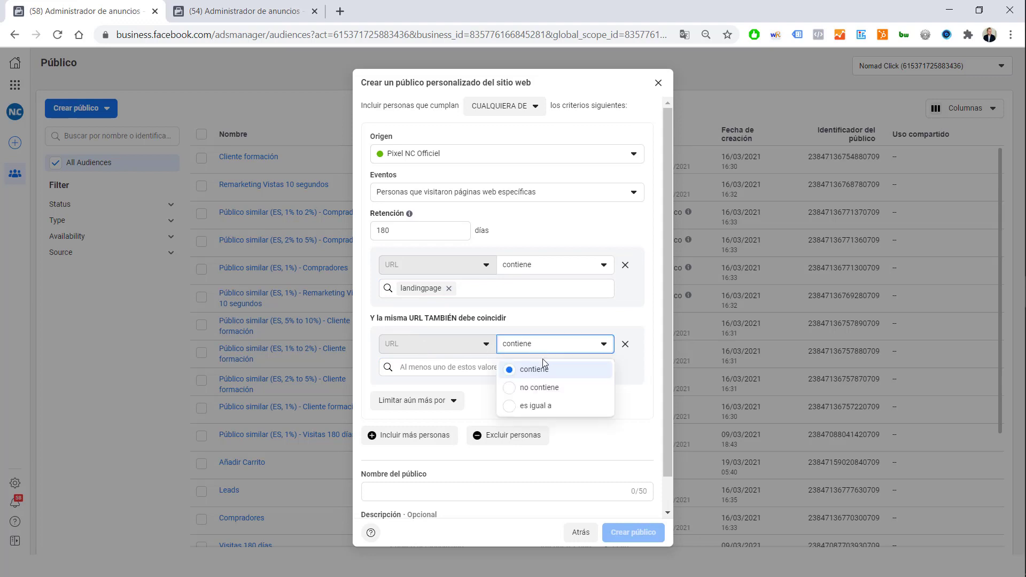
pyautogui.click(548, 394)
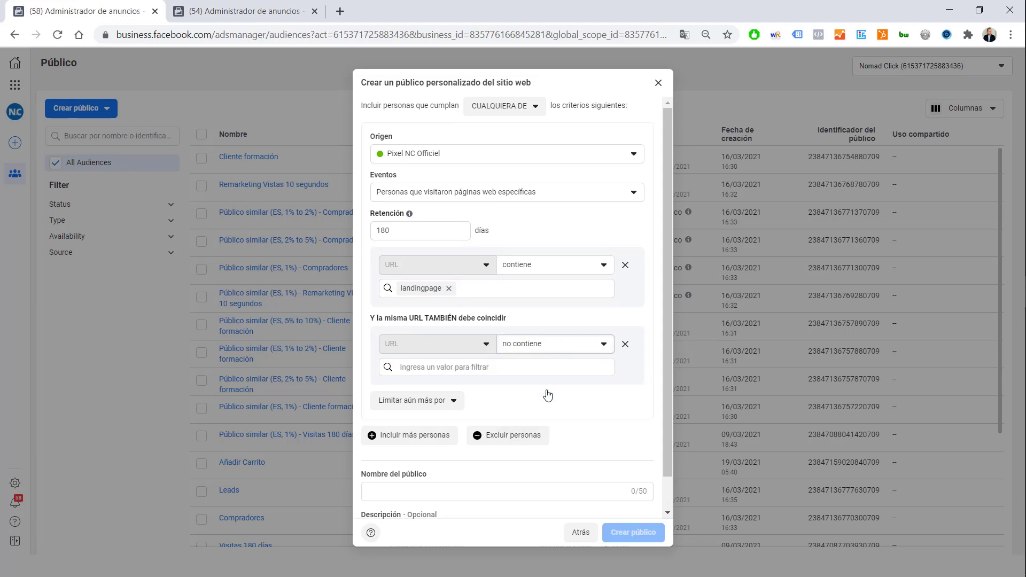
pyautogui.click(473, 362)
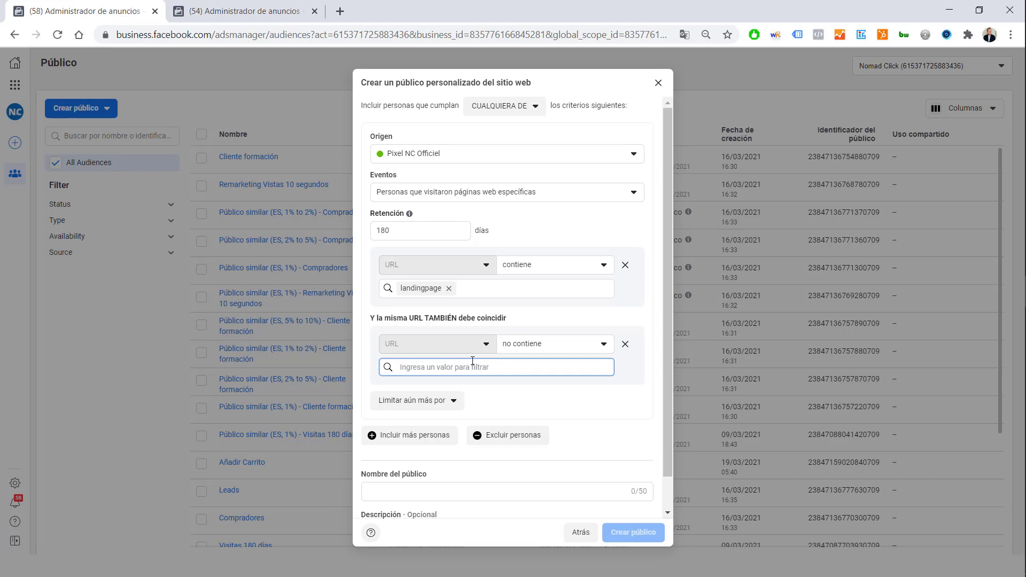
pyautogui.write('con')
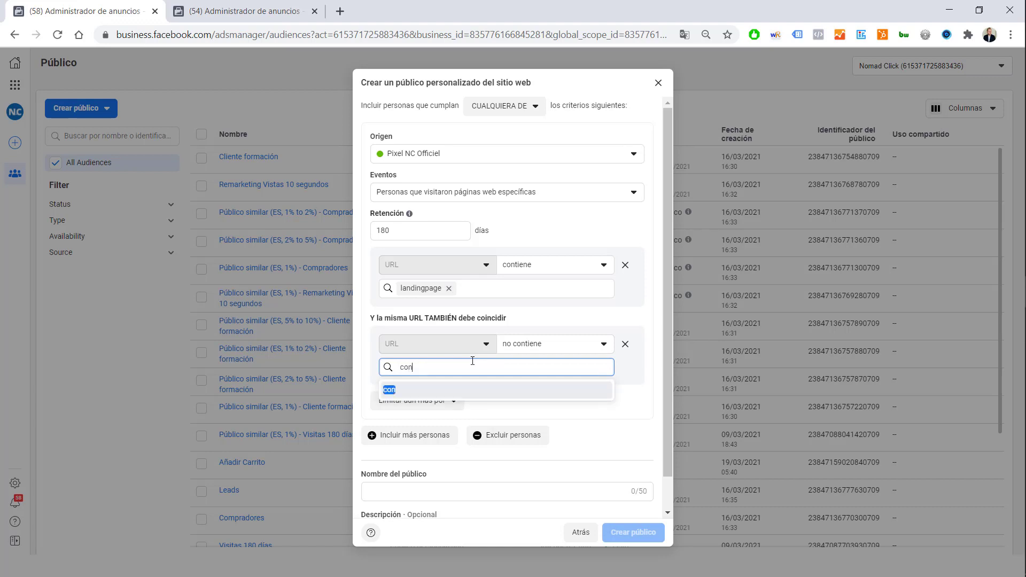
pyautogui.write('firmacion-formulario')
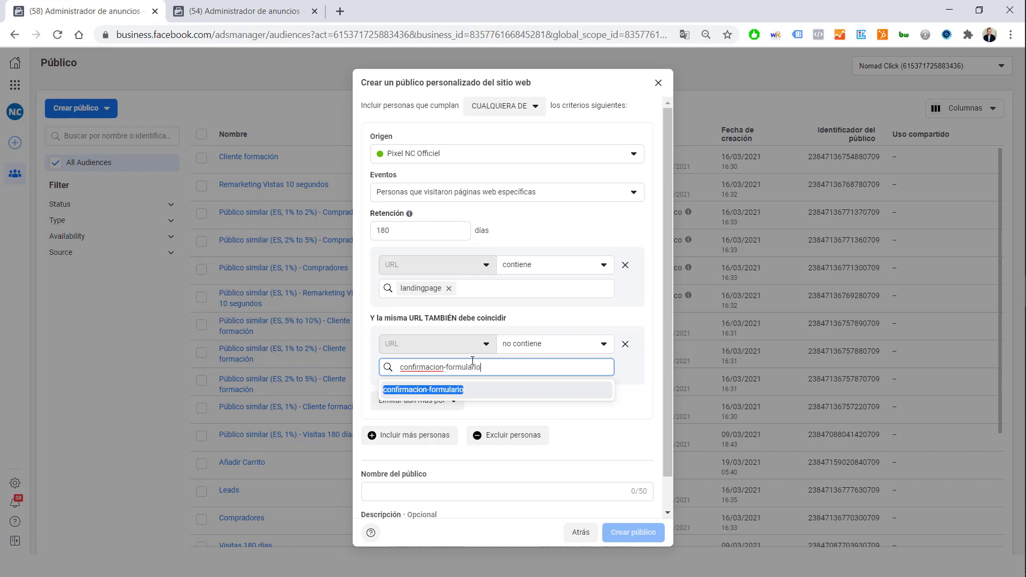
pyautogui.press('Return')
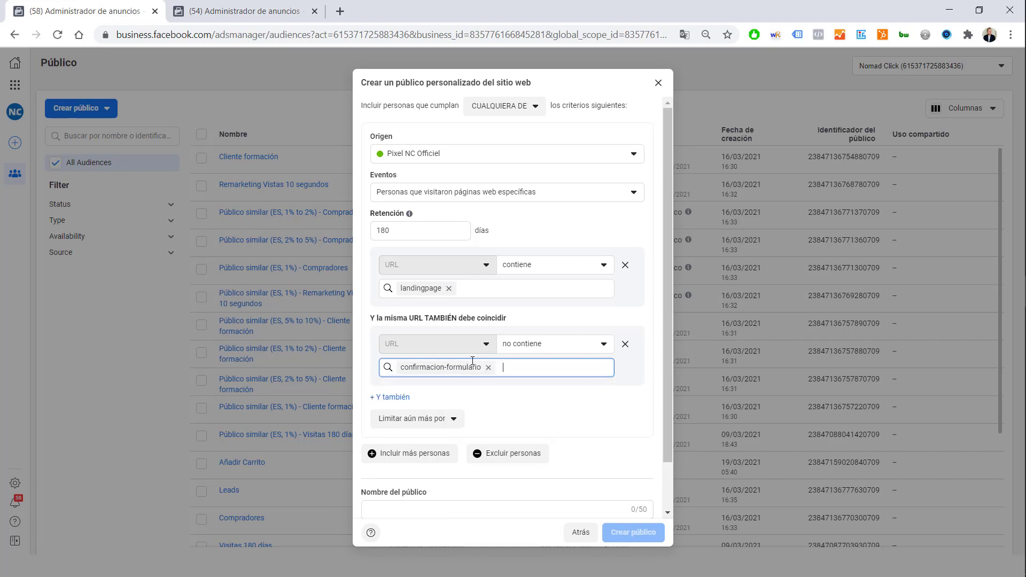
pyautogui.click(541, 400)
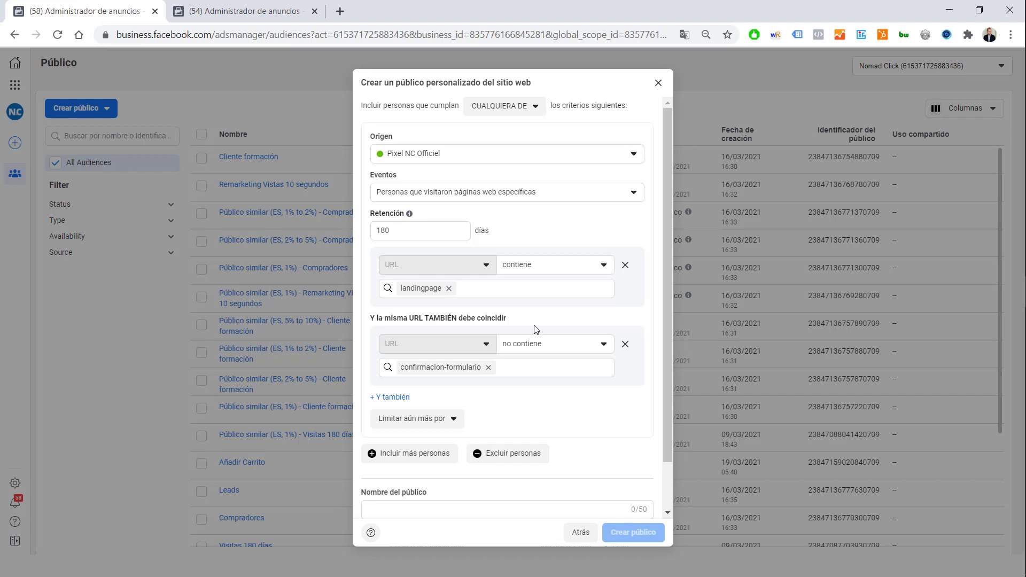
# Step: Include another group of people who visited specific web pages, with a retention of 180 days
pyautogui.click(420, 459)
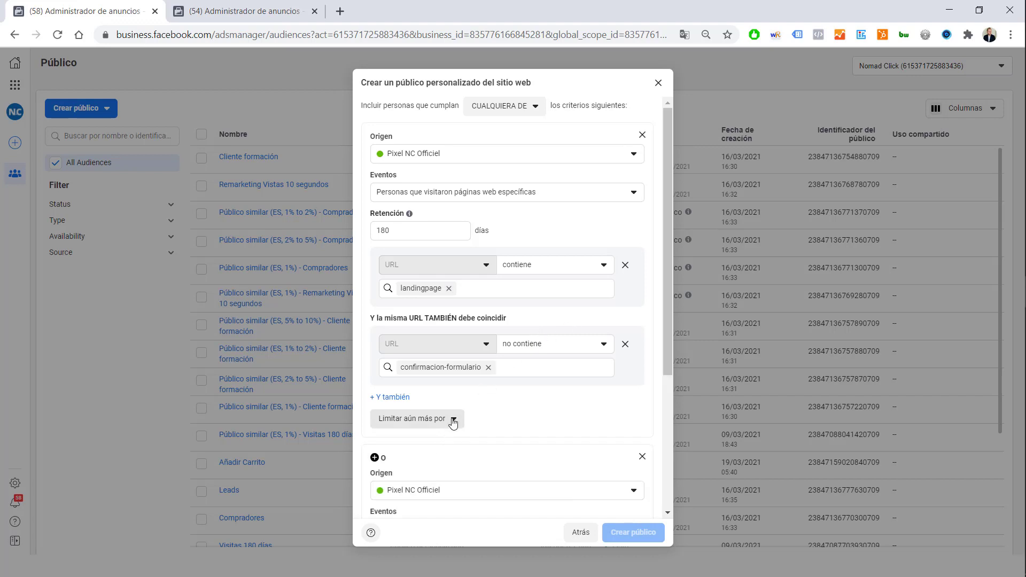
pyautogui.scroll(-2, 448, 423)
pyautogui.scroll(-1, 449, 406)
pyautogui.click(459, 330)
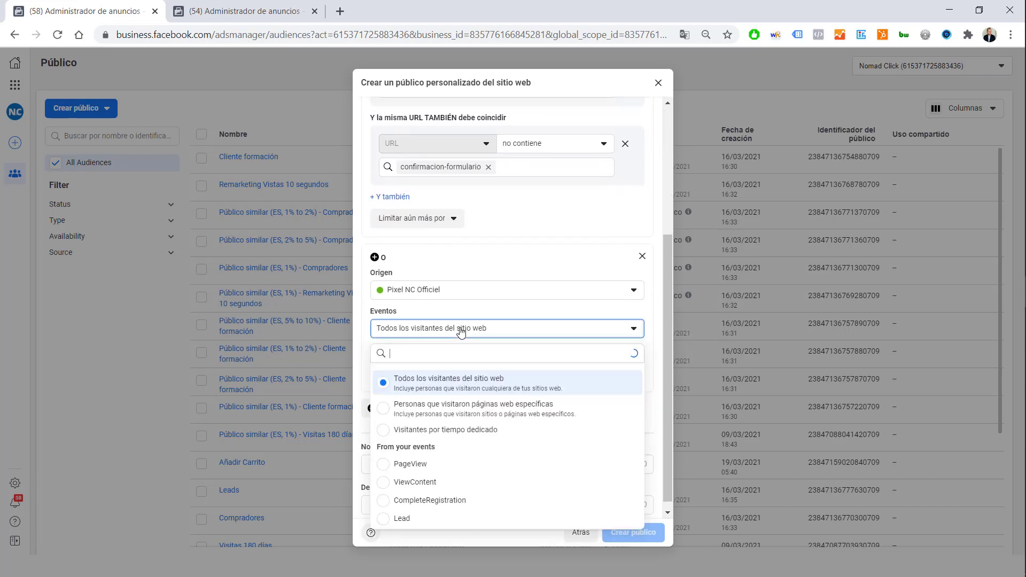
pyautogui.click(452, 409)
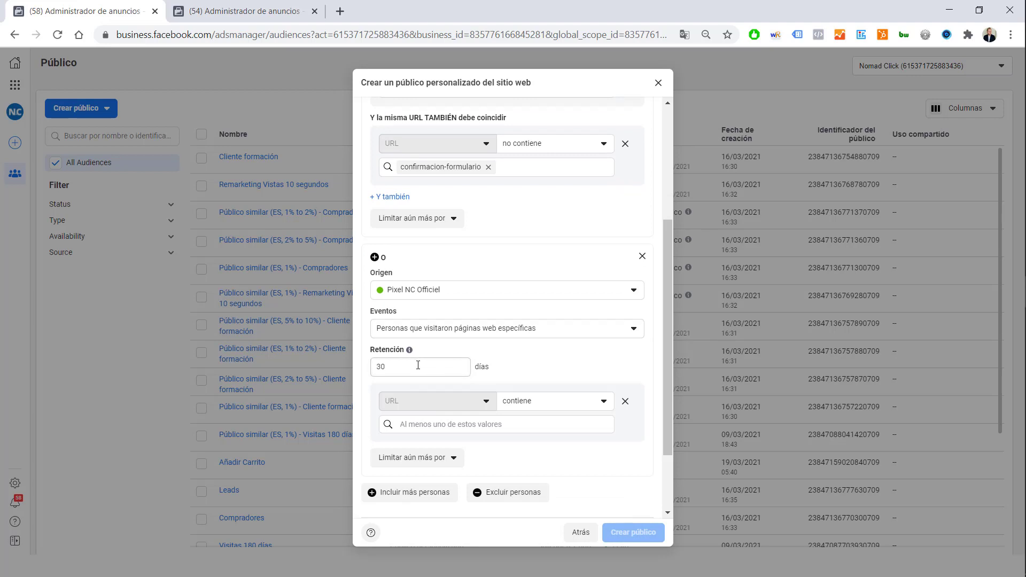
pyautogui.moveTo(420, 366); pyautogui.dragTo(365, 371)
pyautogui.write('180')
pyautogui.click(564, 371)
# Step: Add "landingpage2" as the value the URL must contain in the second inclusion group
pyautogui.scroll(-2, 561, 368)
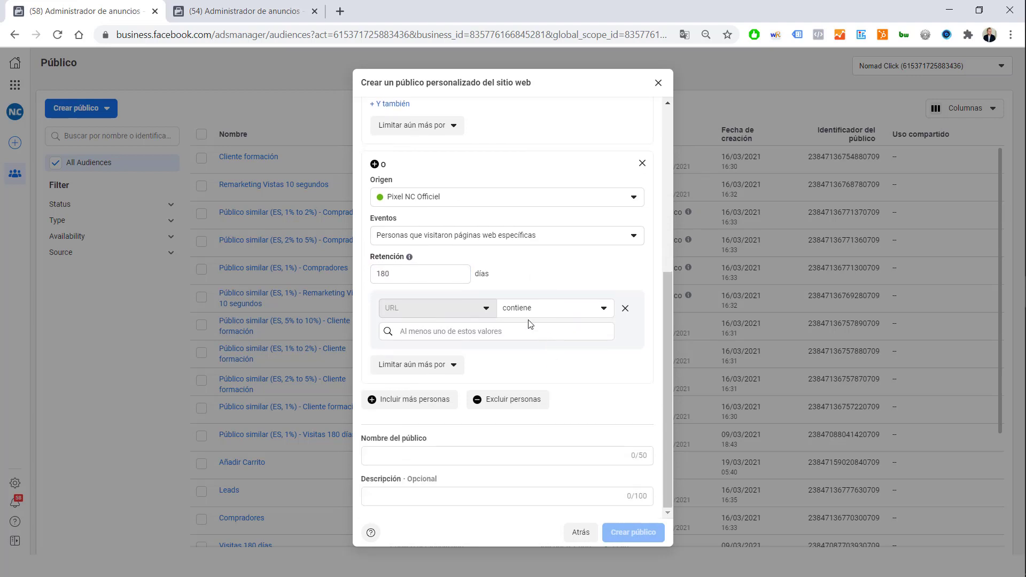
pyautogui.click(499, 332)
pyautogui.write('l')
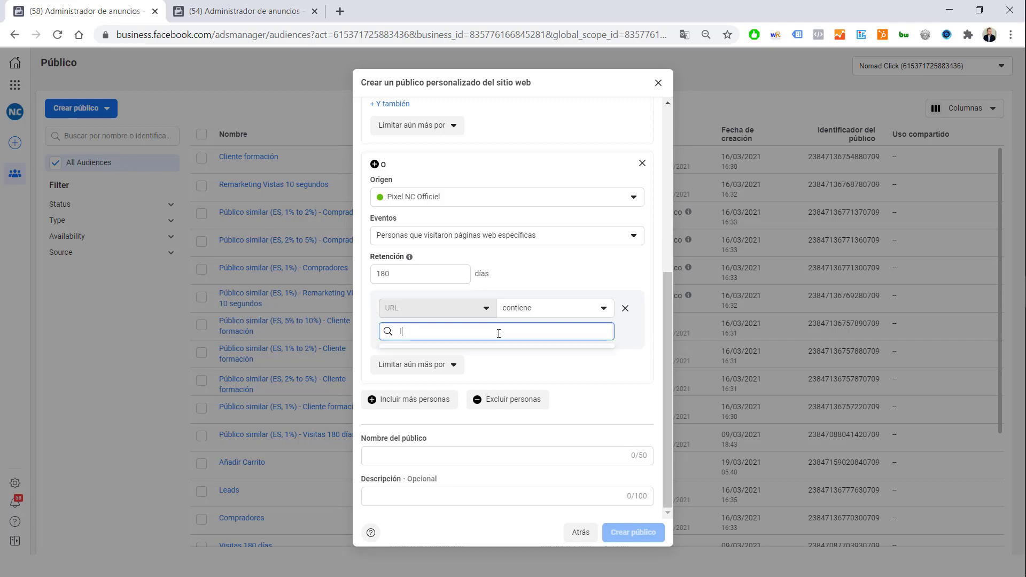
pyautogui.write('andingpage')
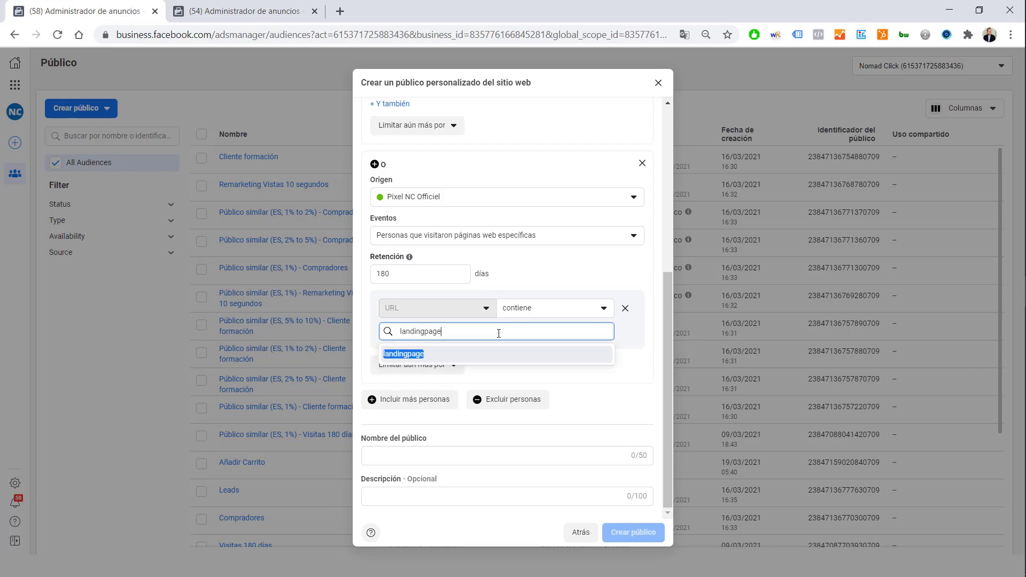
pyautogui.write('2')
pyautogui.press('Return')
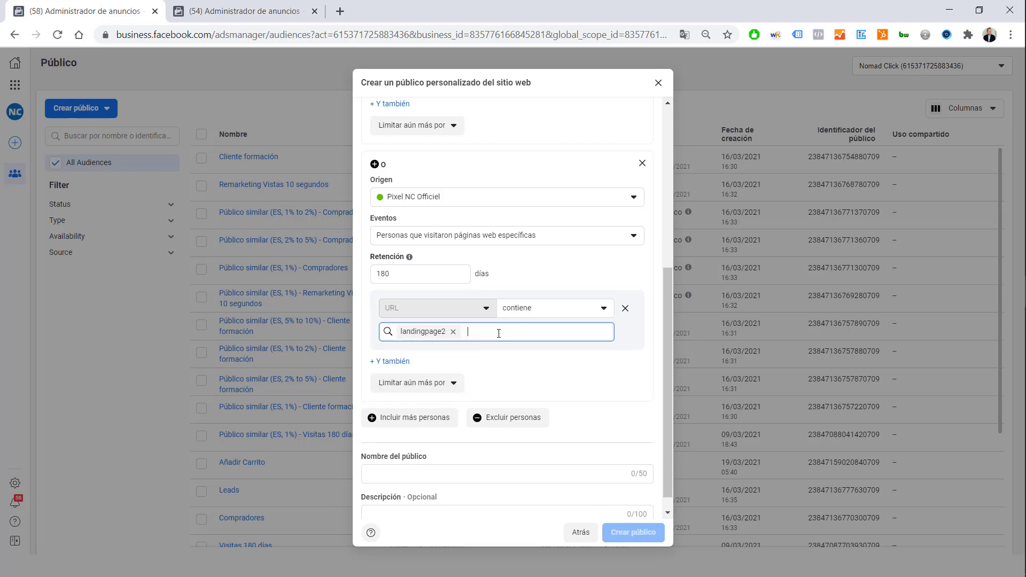
# Step: Add a further same-URL condition to the second group, set to "no contiene" with the value "confirmacion-formulario2"
pyautogui.click(393, 362)
pyautogui.click(519, 389)
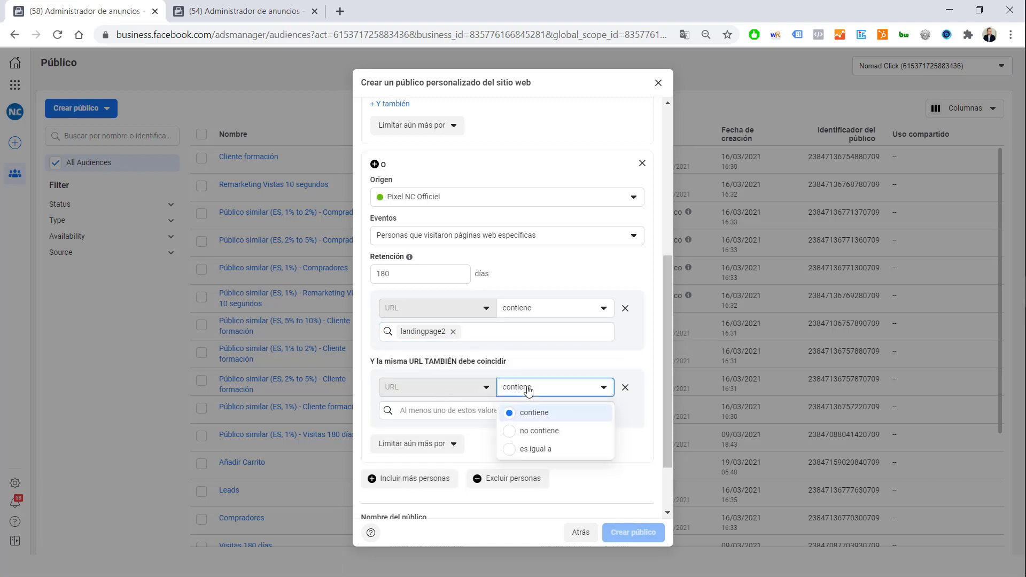
pyautogui.click(530, 429)
pyautogui.click(461, 413)
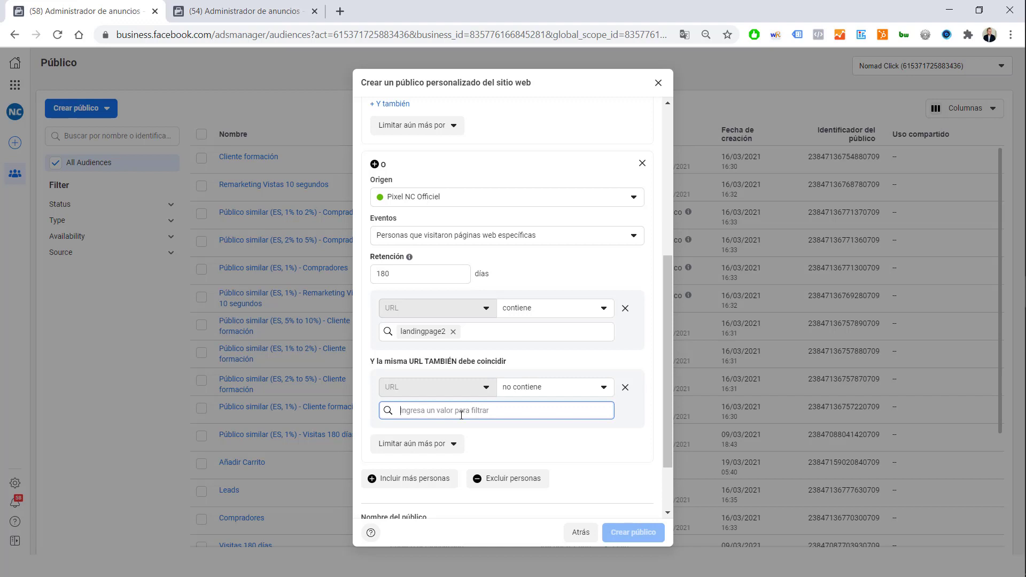
pyautogui.write('confirm')
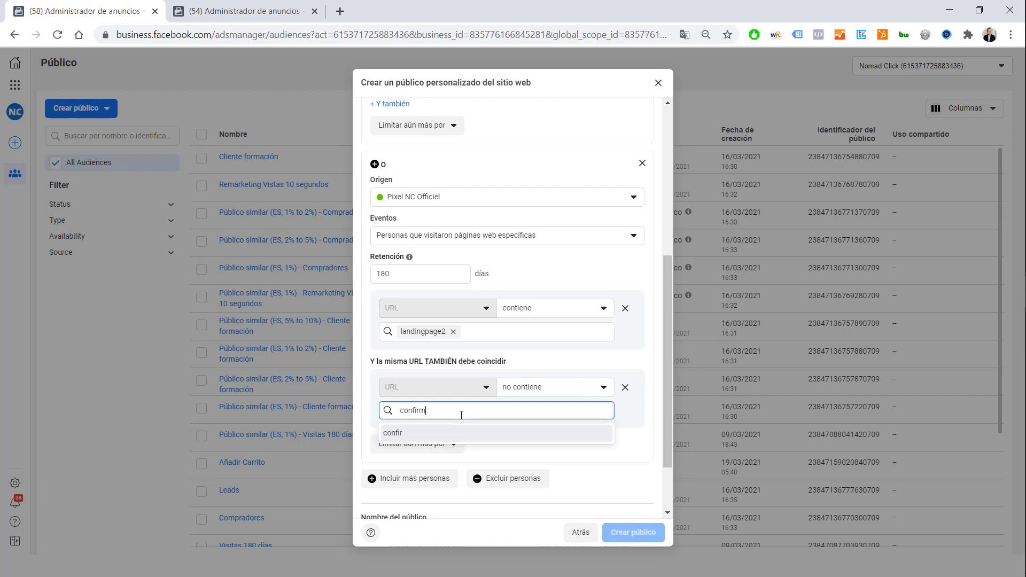
pyautogui.write('acion-formulario2')
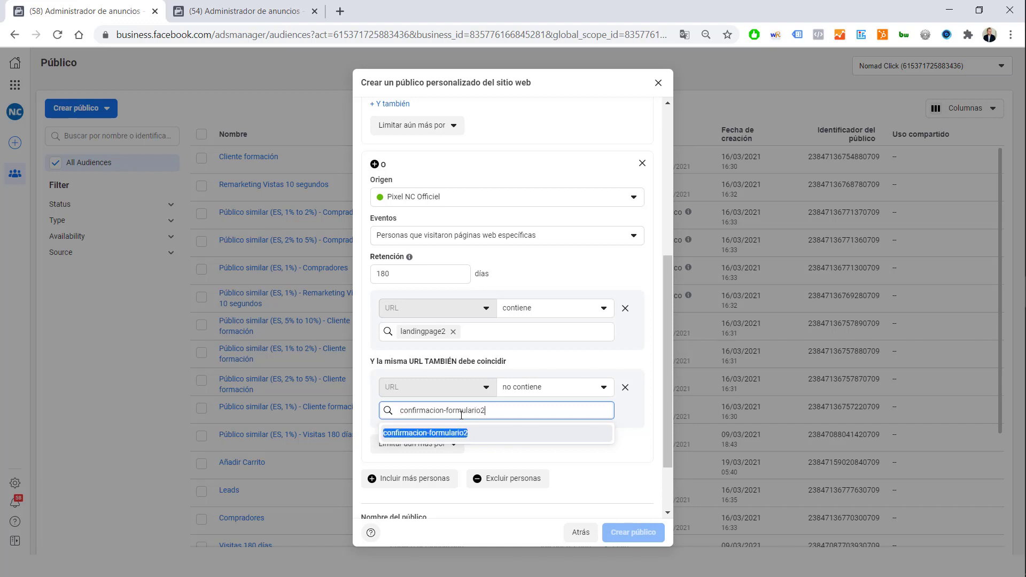
pyautogui.press('Return')
pyautogui.click(535, 440)
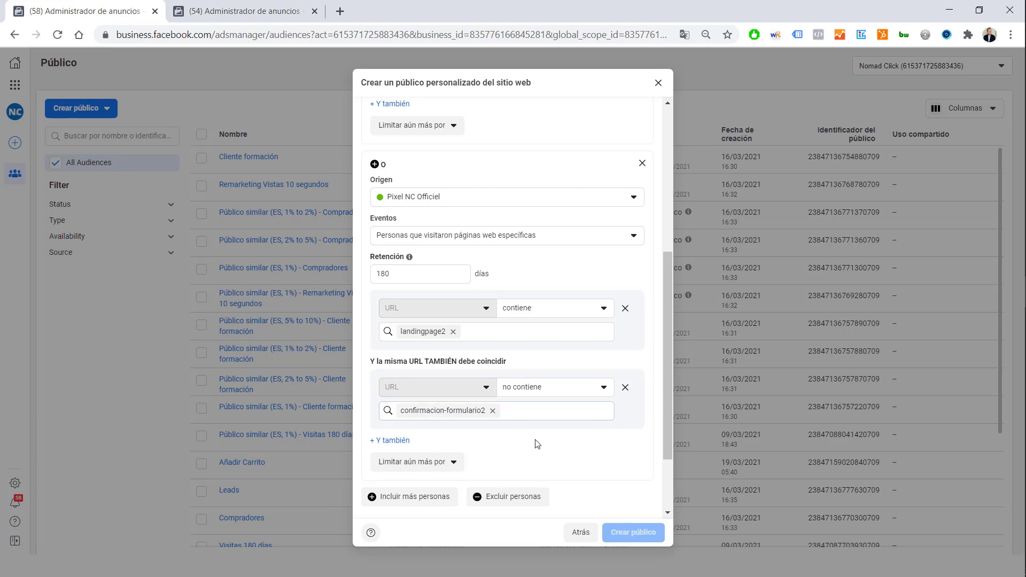
# Step: Set the audience to include only people who meet TODOS of the criteria
pyautogui.scroll(4, 534, 427)
pyautogui.scroll(-2, 532, 407)
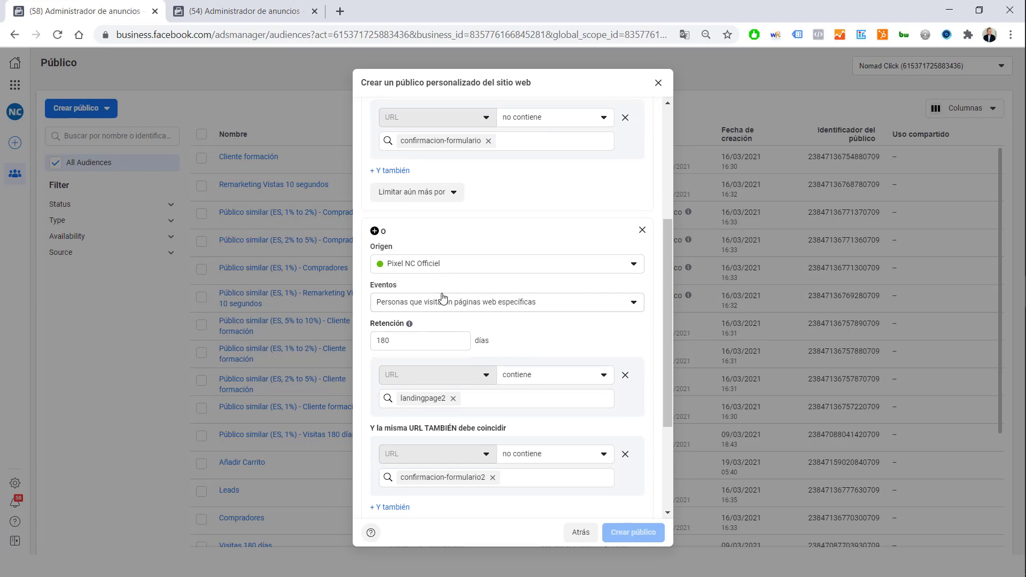
pyautogui.scroll(1, 478, 309)
pyautogui.scroll(4, 479, 309)
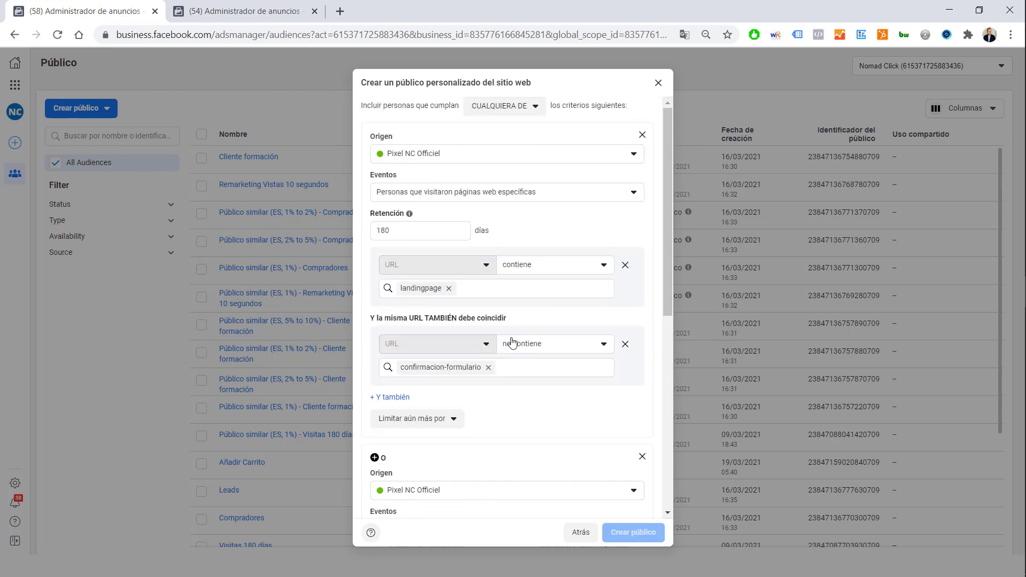
pyautogui.click(508, 108)
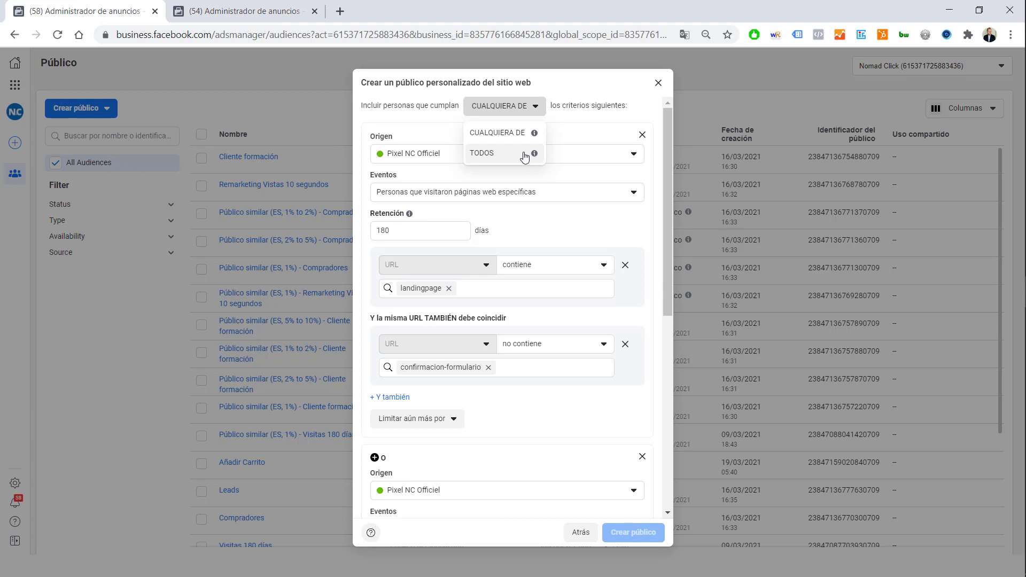
pyautogui.click(512, 136)
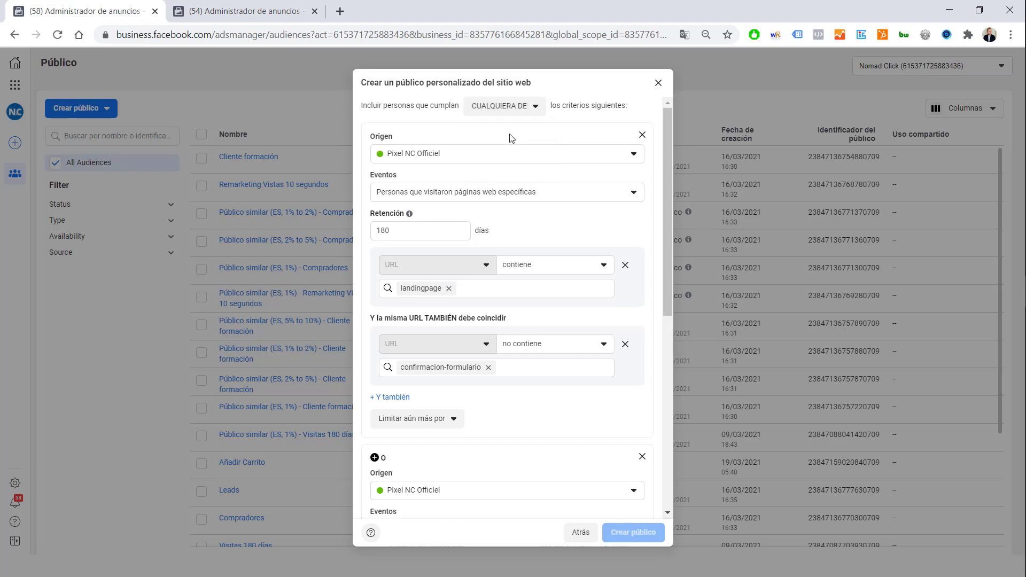
pyautogui.click(516, 111)
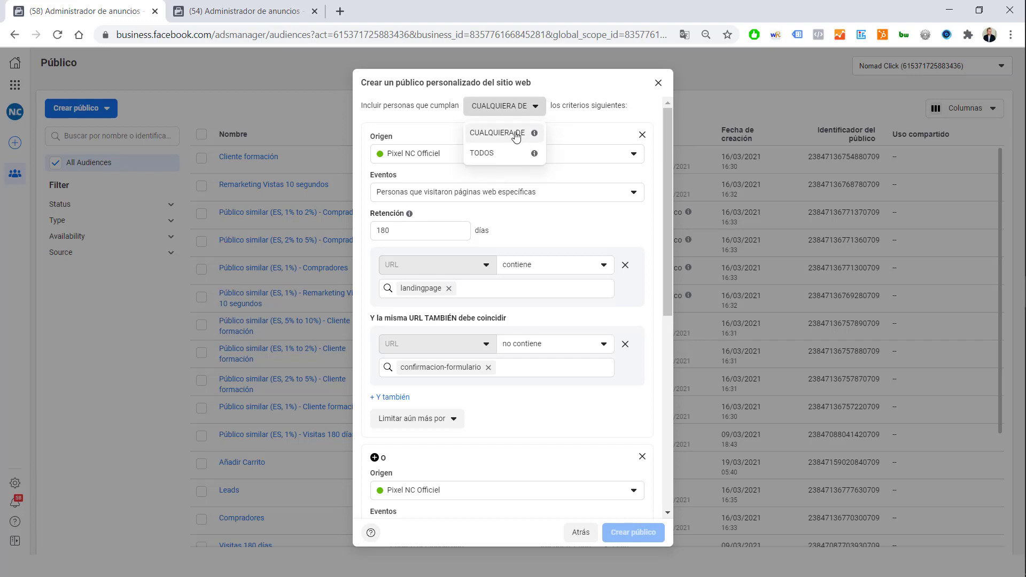
pyautogui.click(438, 141)
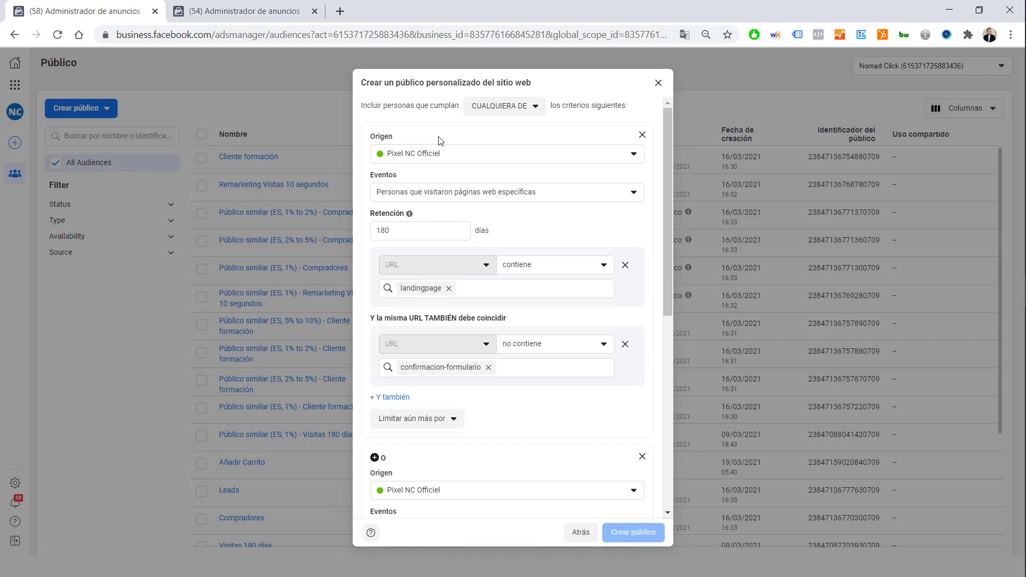
pyautogui.click(508, 109)
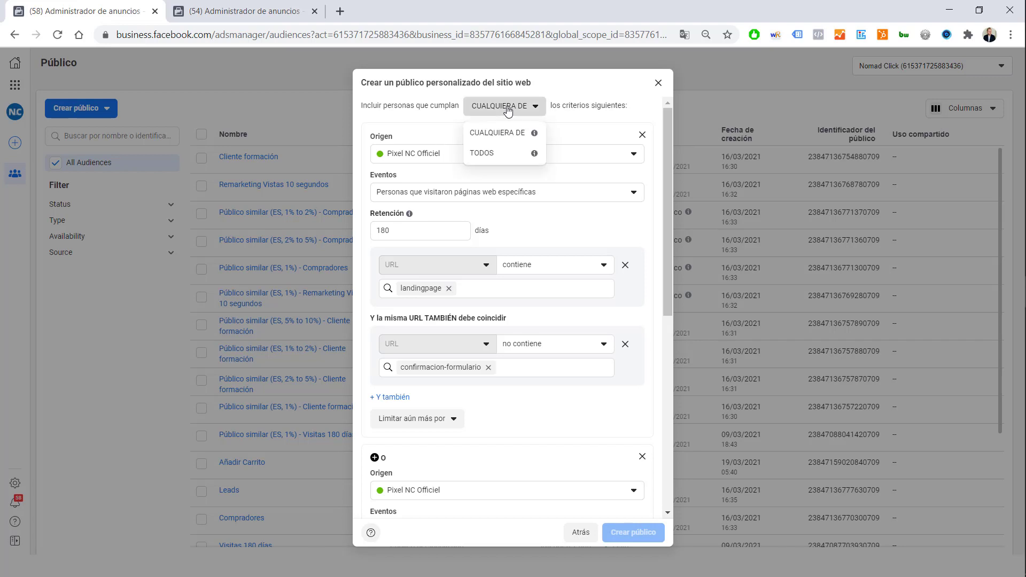
pyautogui.click(480, 154)
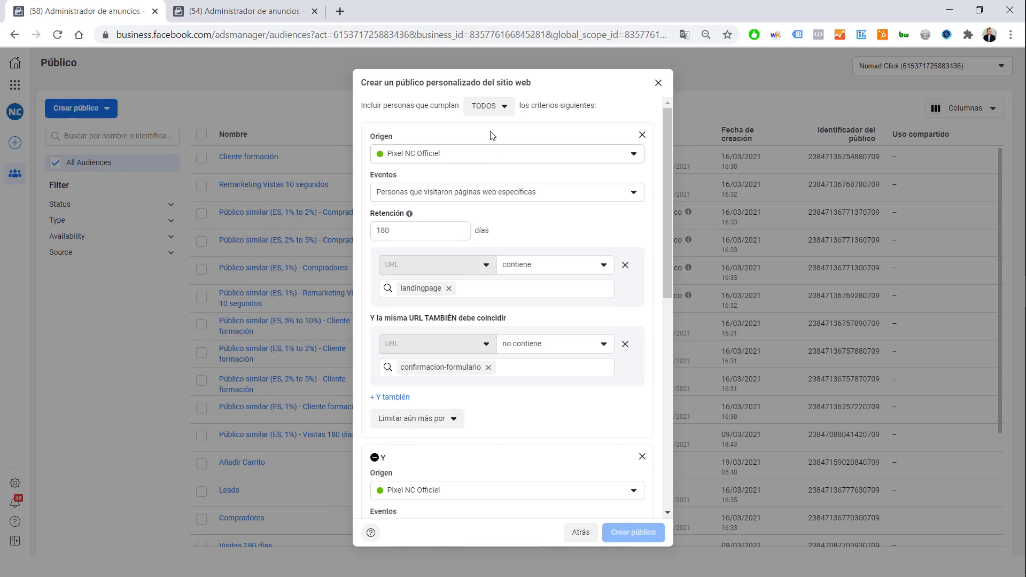
# Step: Switch the audience's inclusion matching to CUALQUIERA DE and set it back to TODOS
pyautogui.click(489, 106)
pyautogui.click(493, 133)
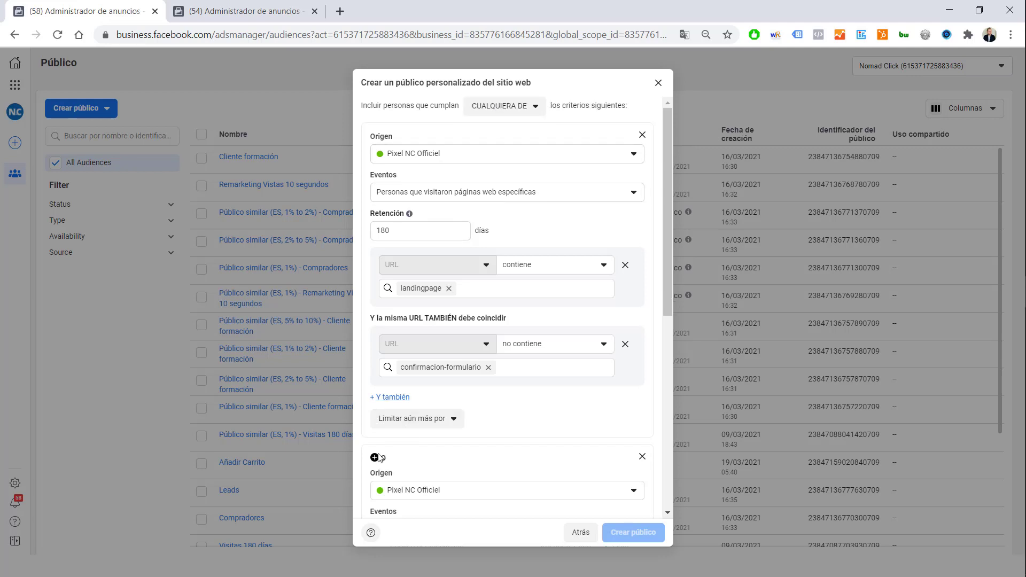
pyautogui.click(504, 106)
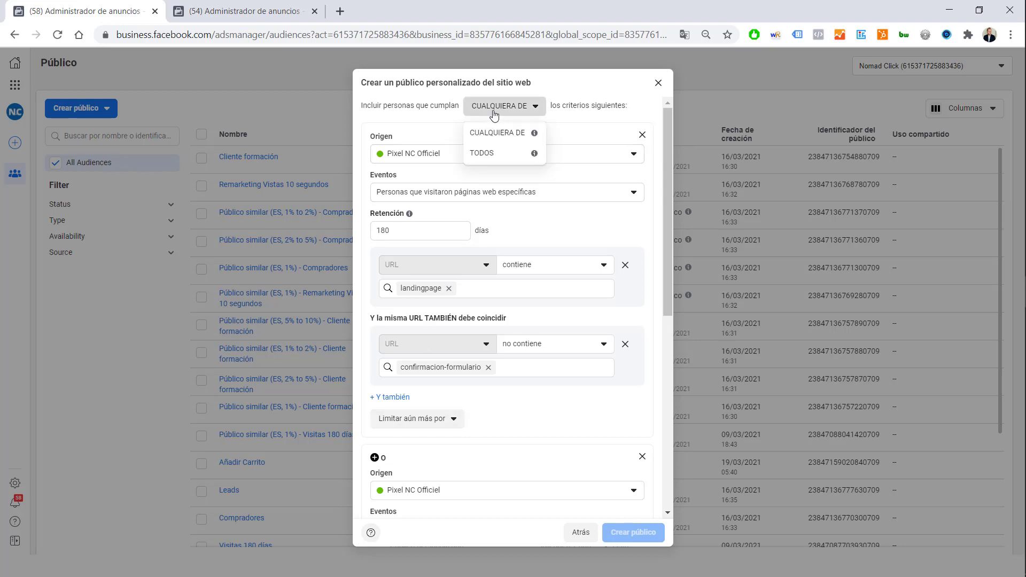
pyautogui.click(500, 155)
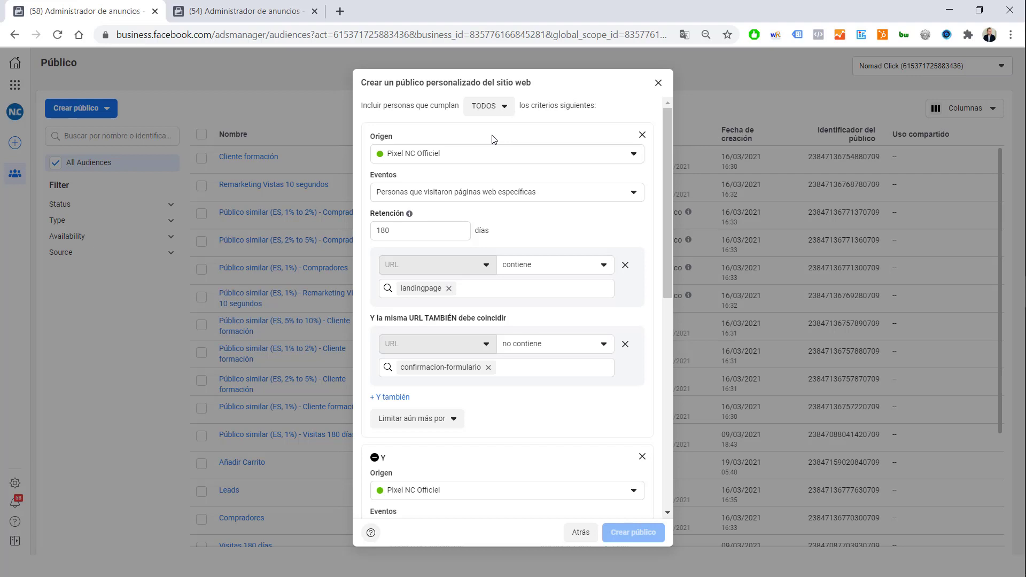
# Step: Switch to the Licorne Cosmique account's audiences and start a custom audience with Sitio web as its source
pyautogui.click(231, 12)
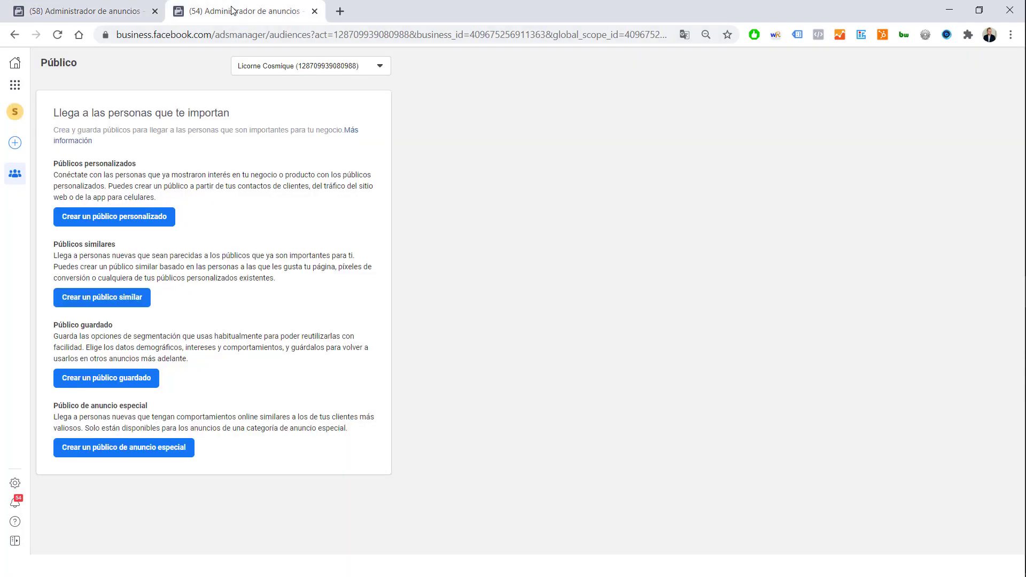
pyautogui.click(117, 216)
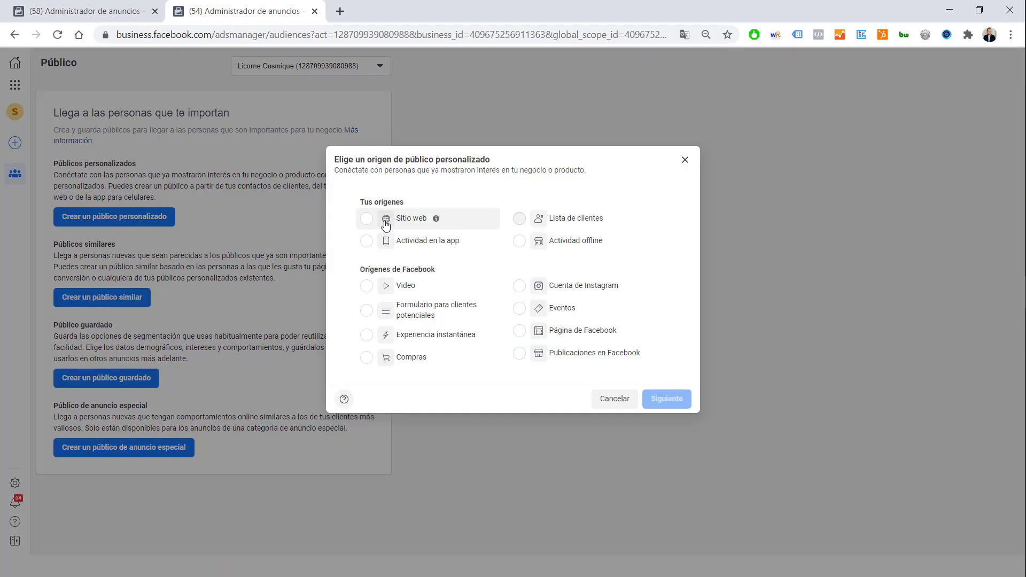
pyautogui.click(386, 220)
pyautogui.click(666, 399)
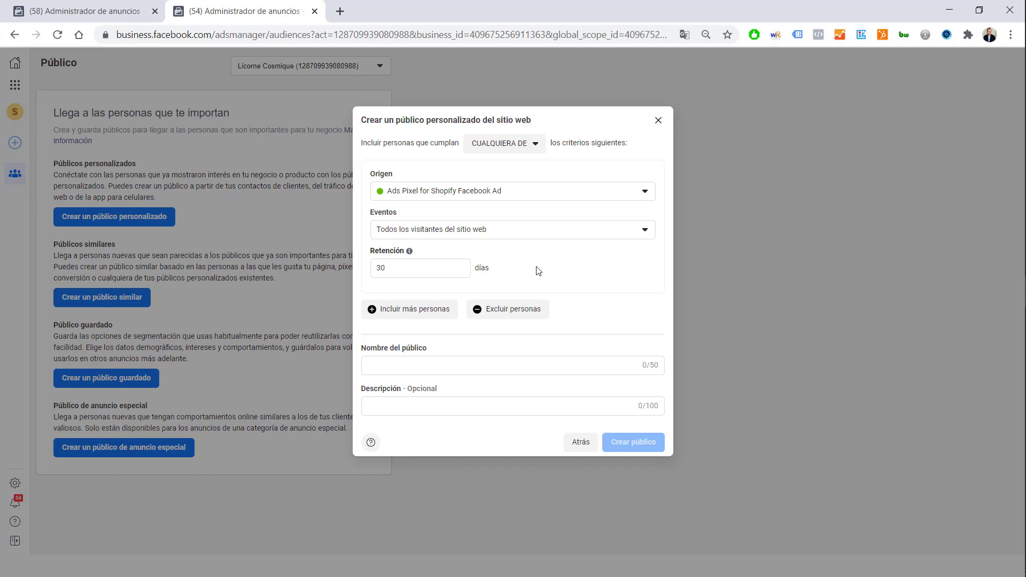
# Step: Set the event of the new website audience to PageView
pyautogui.click(508, 233)
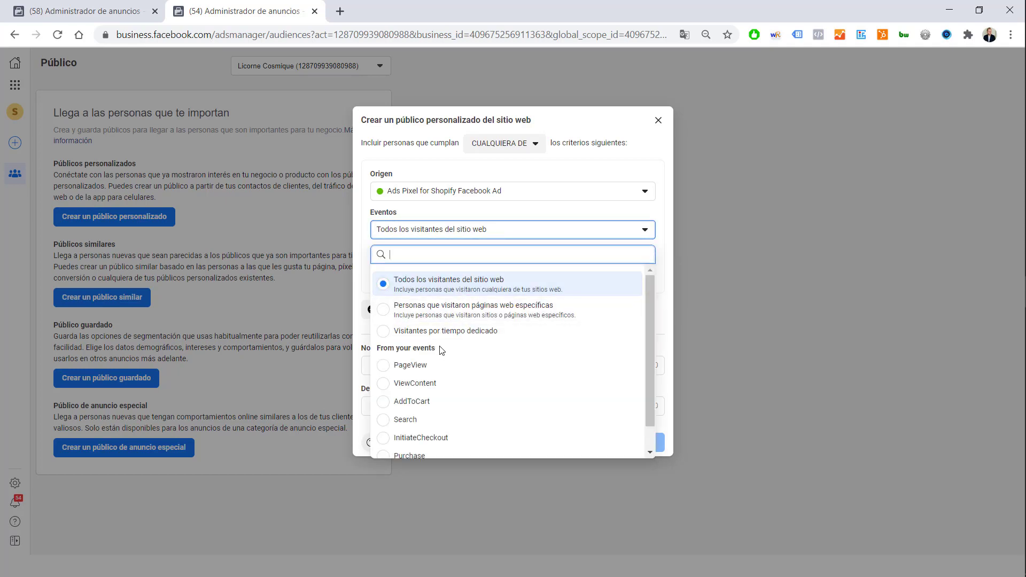
pyautogui.scroll(-1, 439, 352)
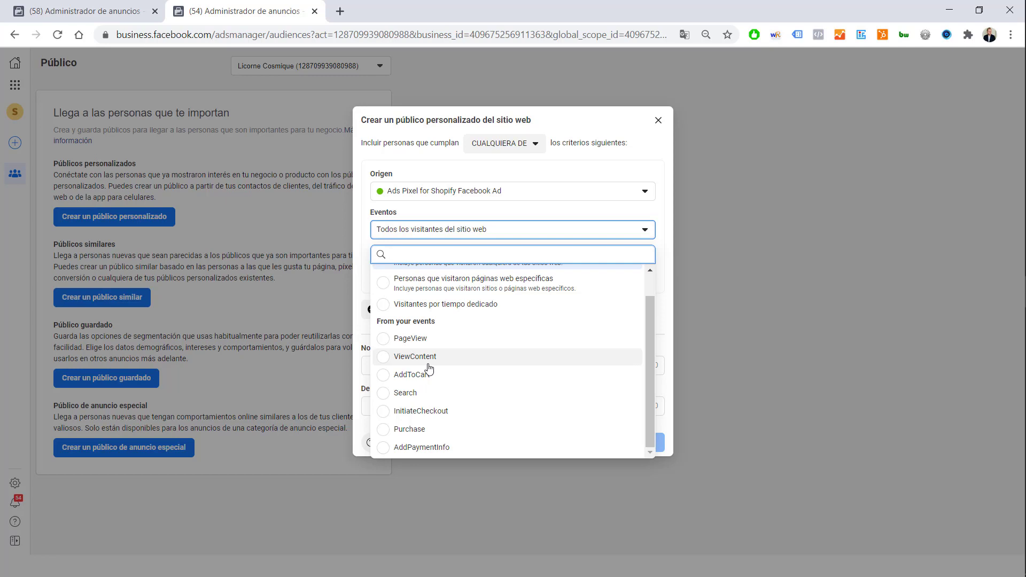
pyautogui.click(392, 345)
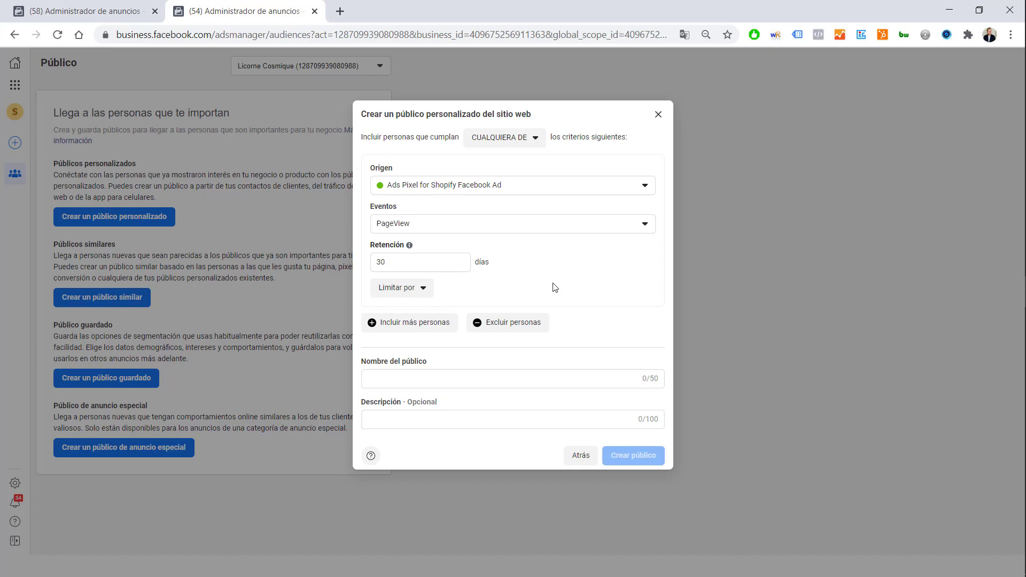
# Step: Require people to meet TODOS of the criteria, with ViewContent as the included event and a retention of 180 days
pyautogui.click(506, 137)
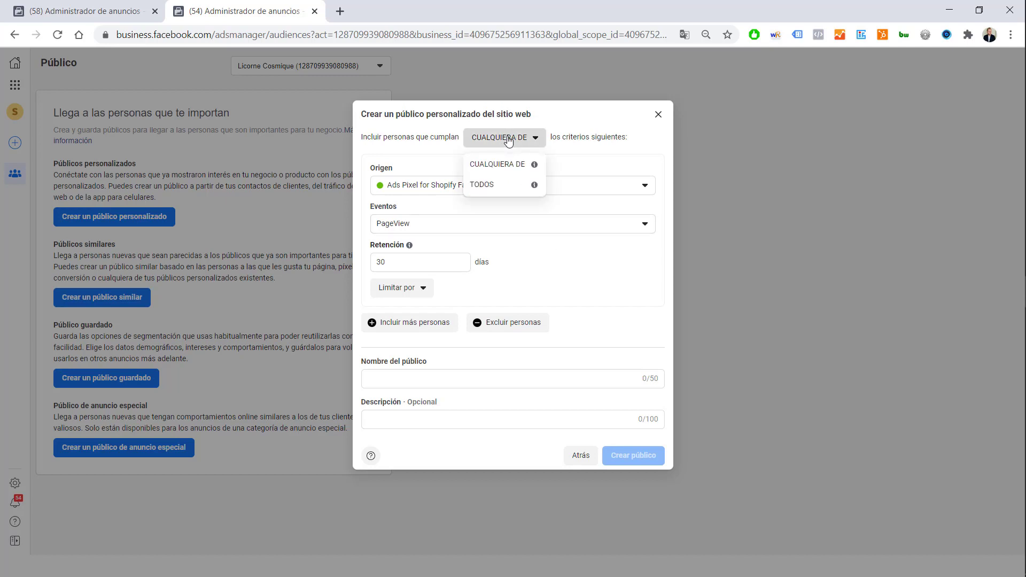
pyautogui.click(498, 184)
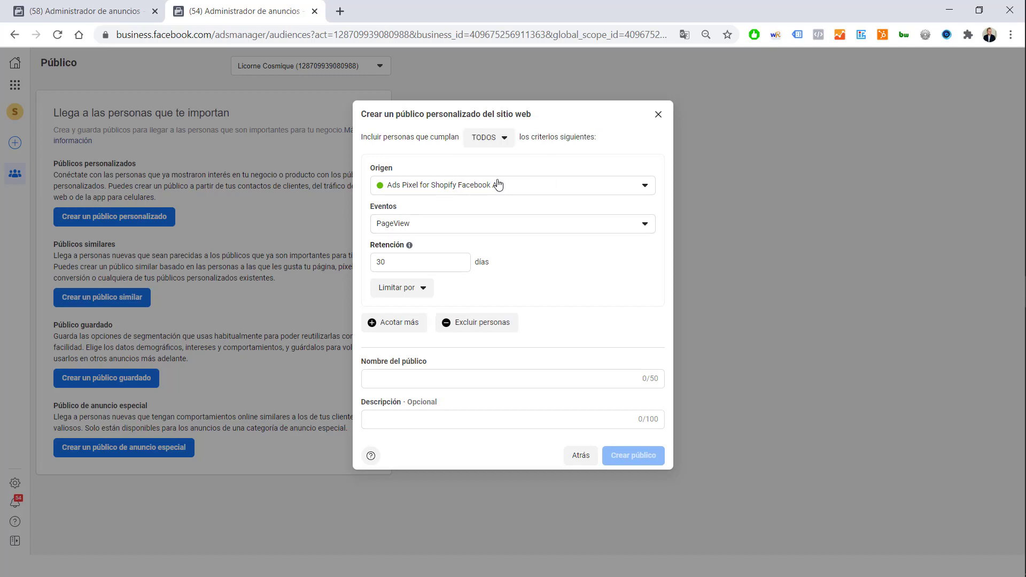
pyautogui.click(490, 224)
pyautogui.click(417, 378)
pyautogui.doubleClick(424, 267)
pyautogui.write('180')
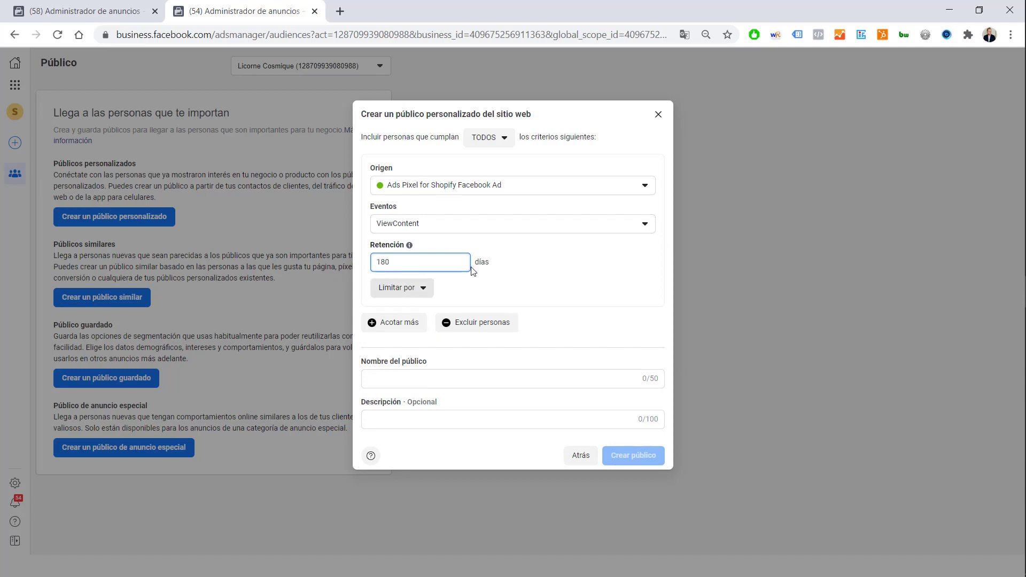
pyautogui.click(579, 282)
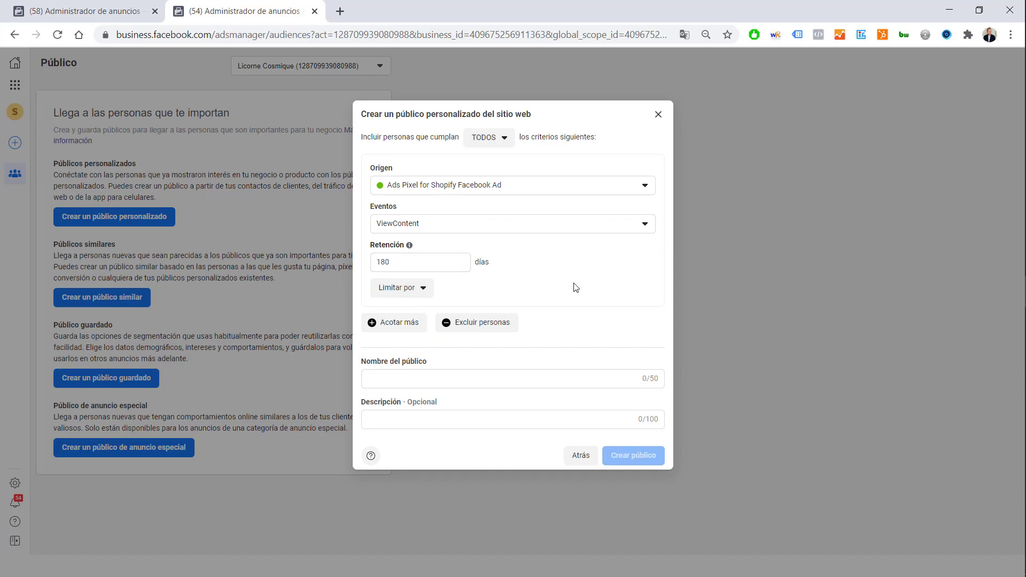
# Step: Exclude people who triggered the AddToCart event, with a retention of 180 days
pyautogui.click(486, 327)
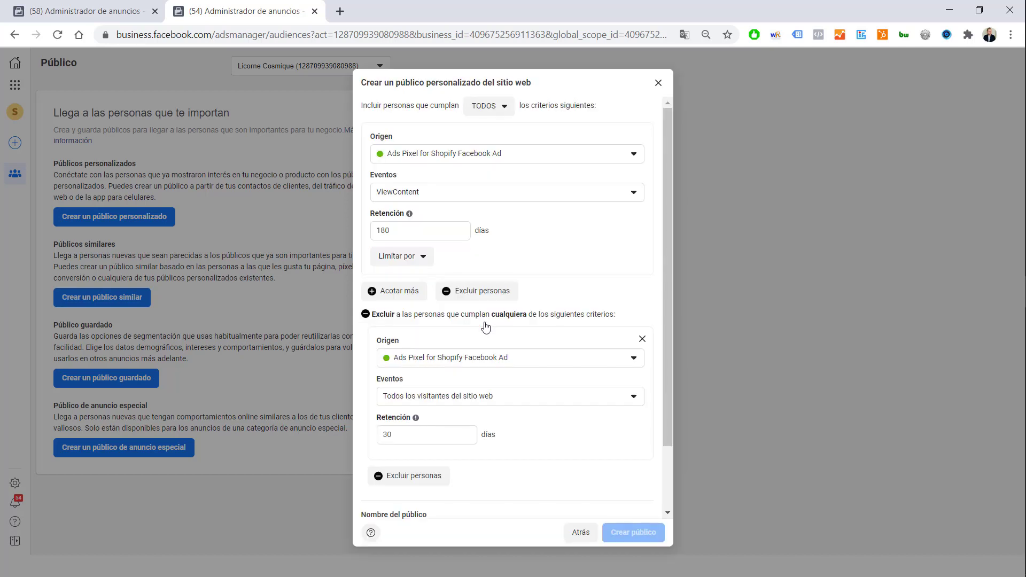
pyautogui.click(459, 404)
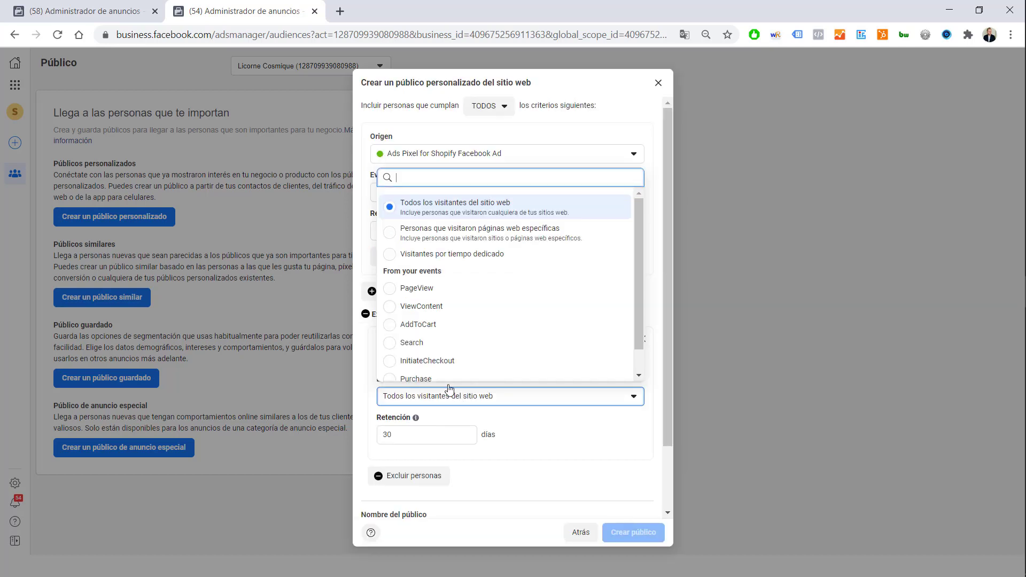
pyautogui.click(433, 327)
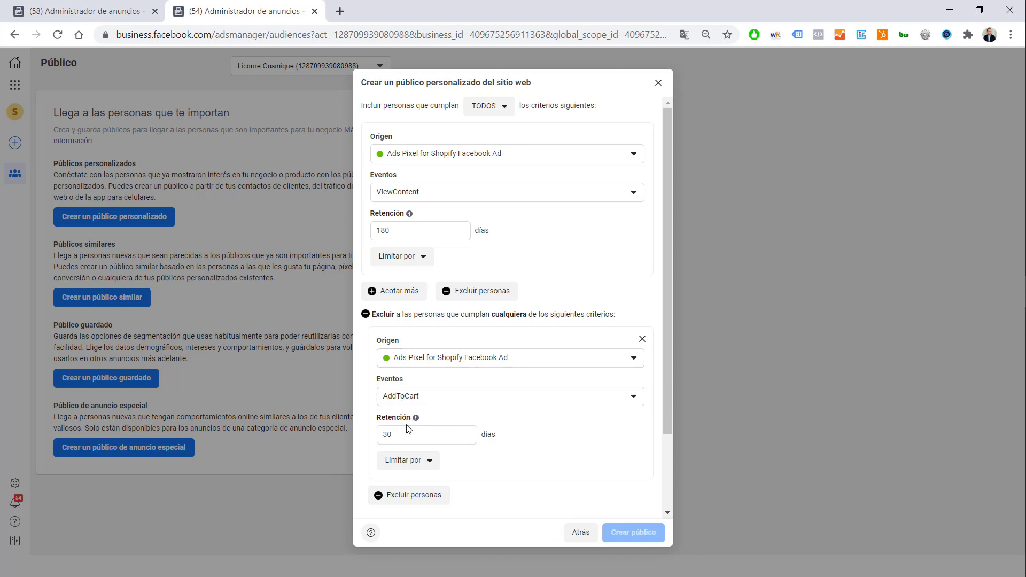
pyautogui.moveTo(409, 431); pyautogui.dragTo(360, 408)
pyautogui.write('180')
pyautogui.click(543, 420)
pyautogui.scroll(-2, 541, 419)
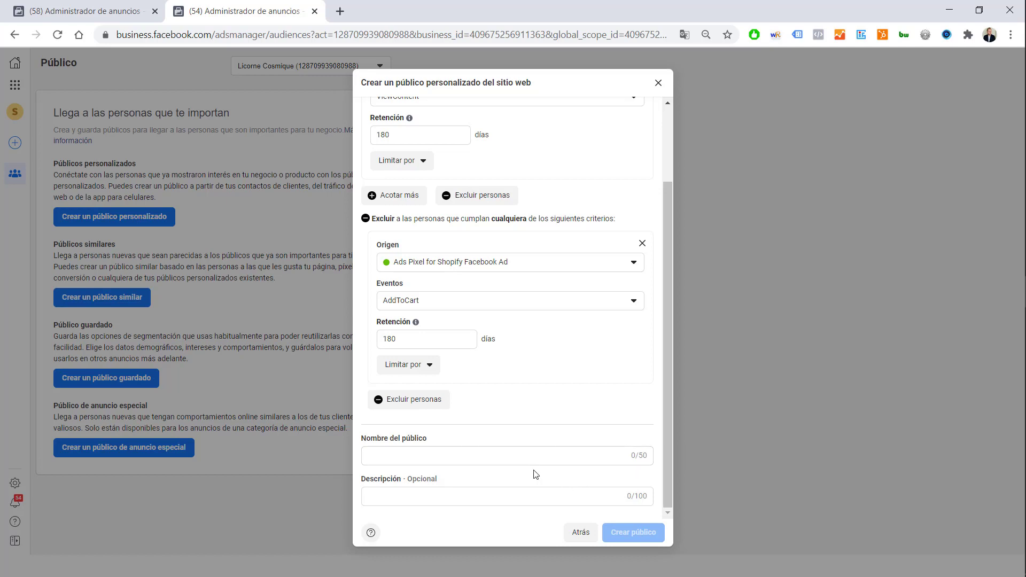
pyautogui.scroll(2, 537, 412)
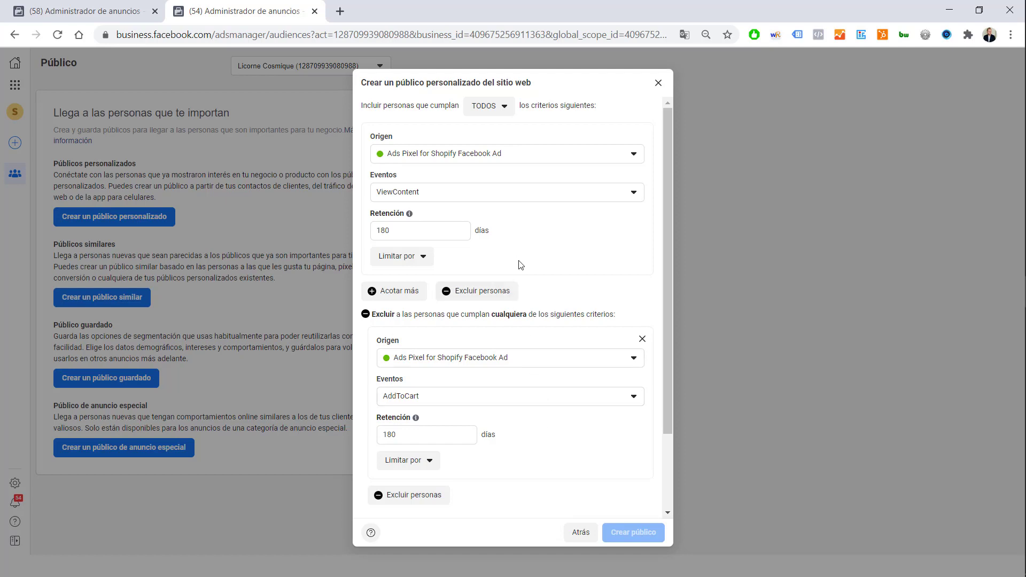
# Step: Change the included event to InitiateCheckout and the excluded event to Purchase
pyautogui.click(510, 197)
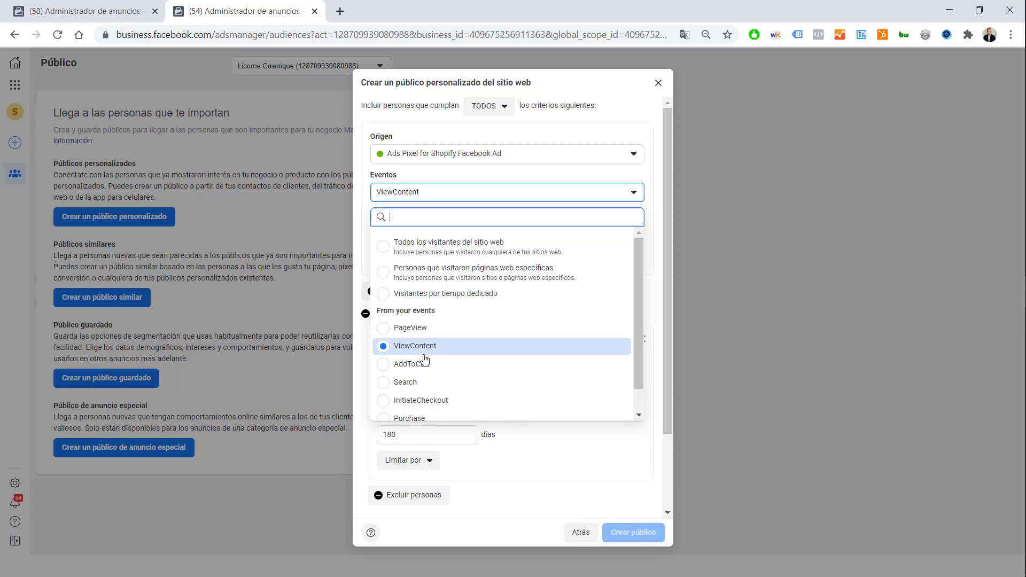
pyautogui.scroll(-1, 425, 361)
pyautogui.click(427, 371)
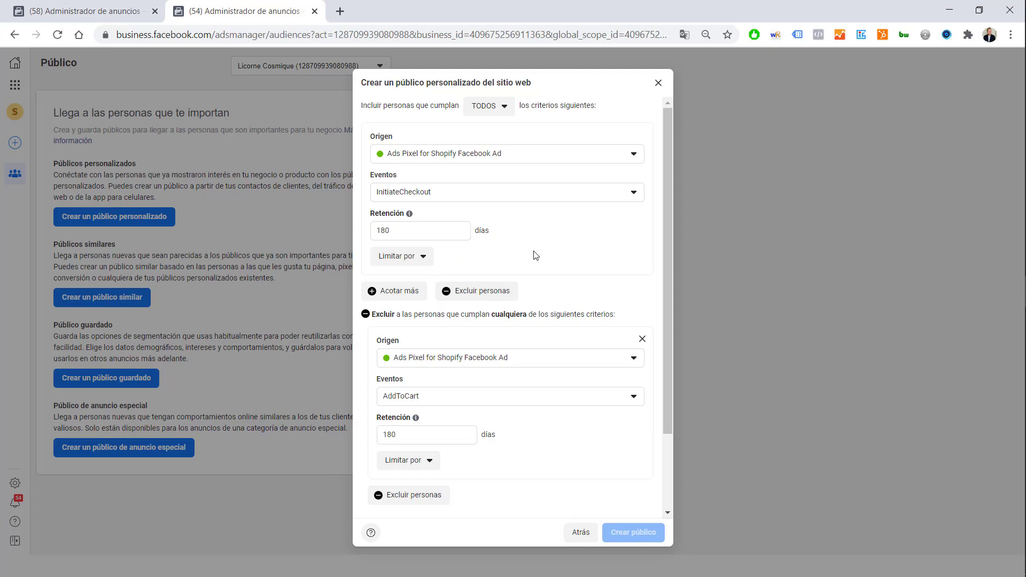
pyautogui.click(443, 402)
pyautogui.scroll(-1, 443, 360)
pyautogui.click(420, 358)
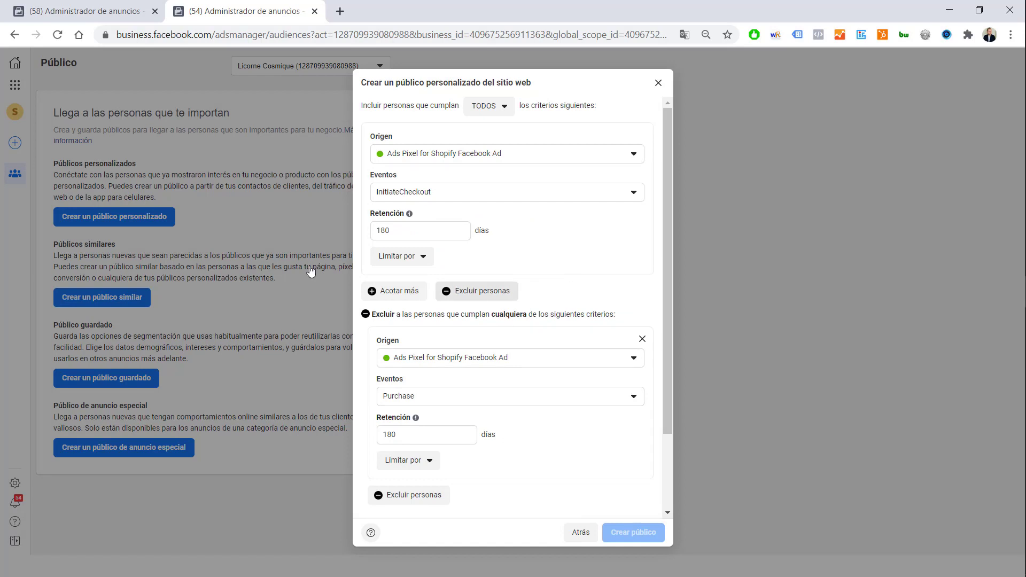
# Step: Return to the Nomad Click account's audience list
pyautogui.click(86, 12)
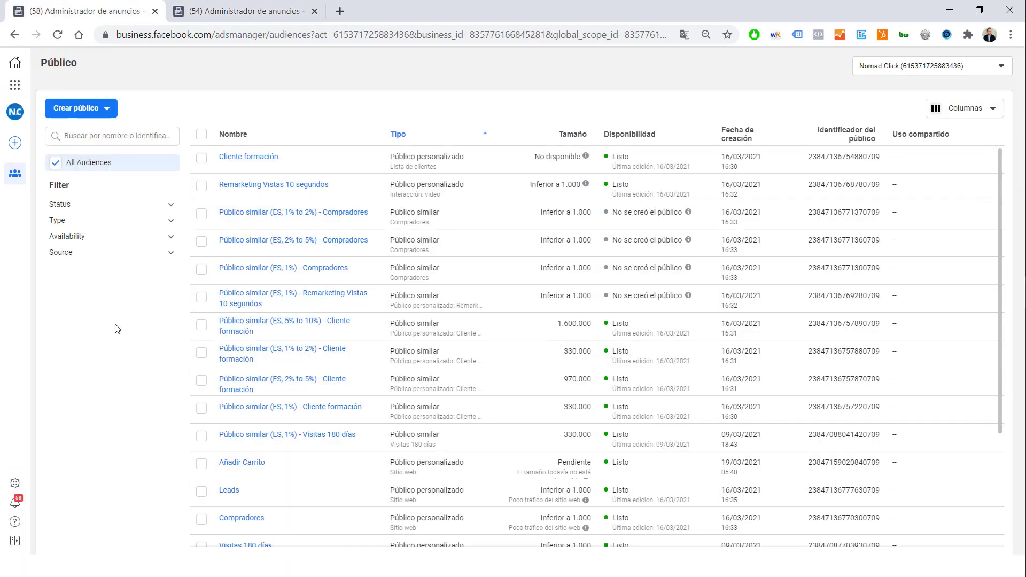